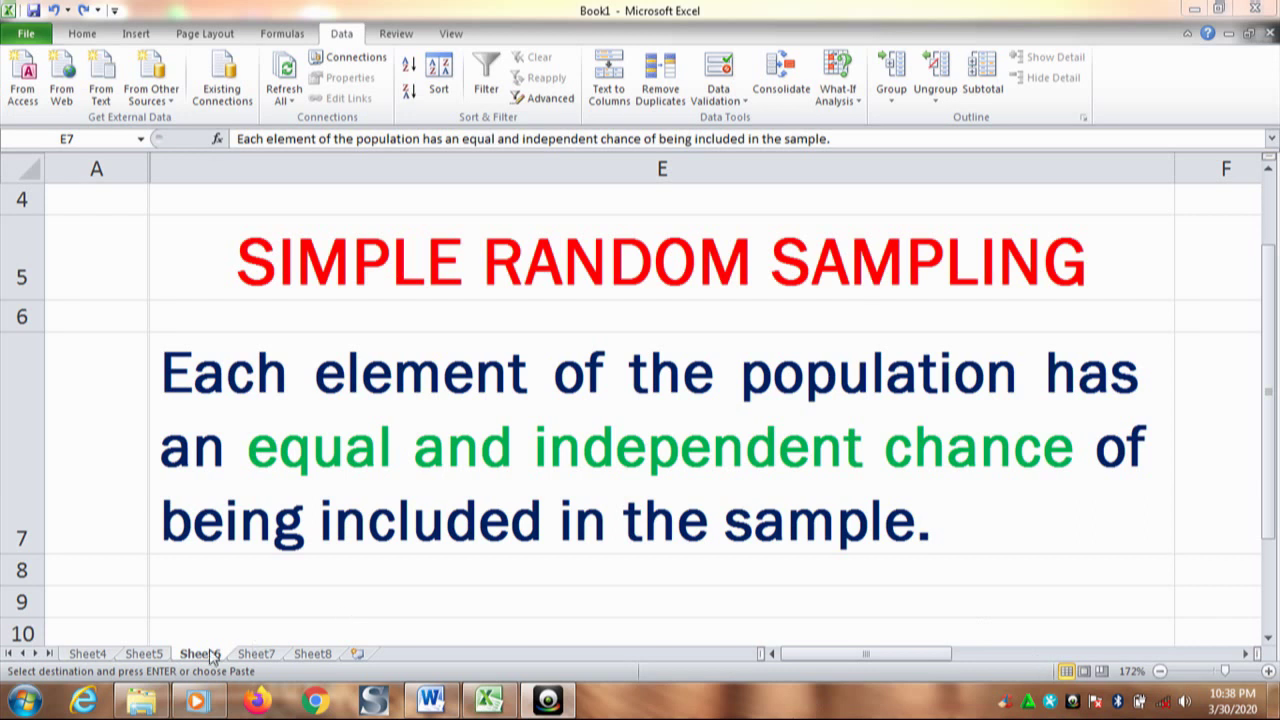
- Switch to Sheet5, the 'FIRST STEP: INSERT ALL THE POPULATION' sheet
{"action": "left_click", "coordinate": [150, 655]}
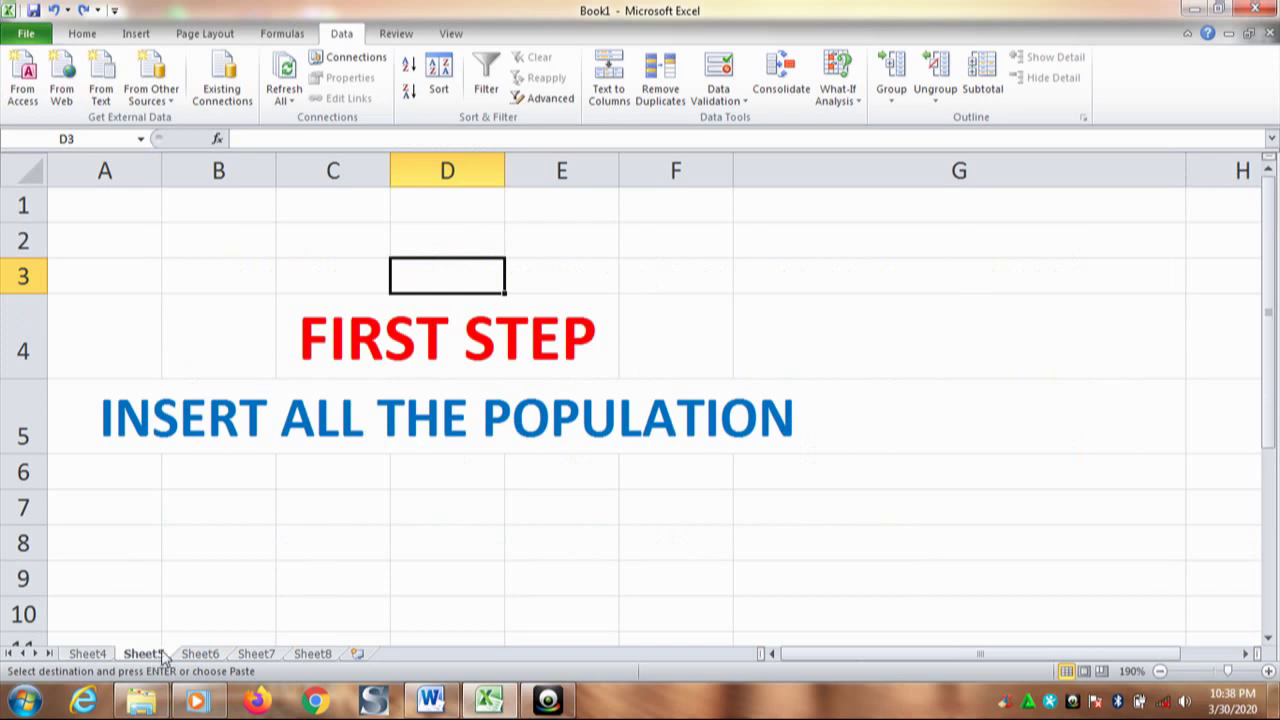
- Look over the names list on Sheet7, then show Sheet4 with '1000 POPULATION' and 'SAMPLE 10% (100)'
{"action": "left_click", "coordinate": [258, 655]}
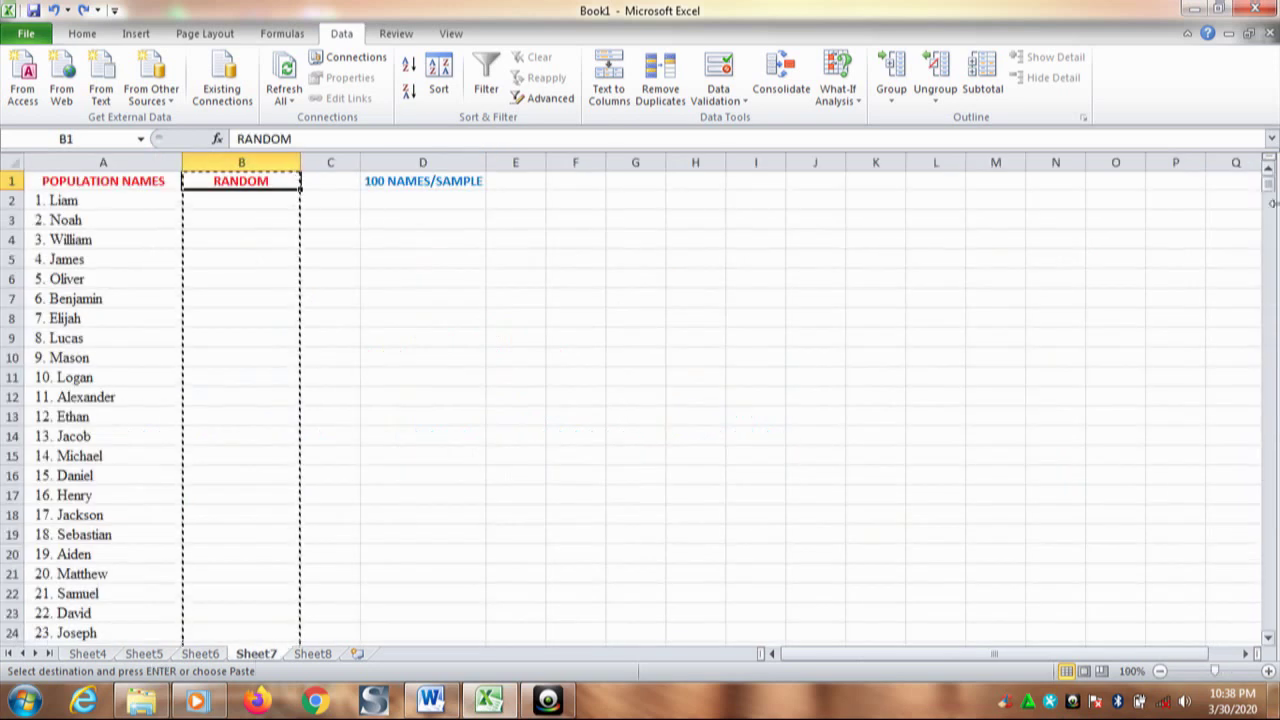
{"action": "mouse_move", "coordinate": [1268, 190]}
{"action": "left_mouse_down"}
{"action": "mouse_move", "coordinate": [1268, 625]}
{"action": "mouse_move", "coordinate": [1270, 188]}
{"action": "left_mouse_up"}
{"action": "left_click", "coordinate": [102, 655]}
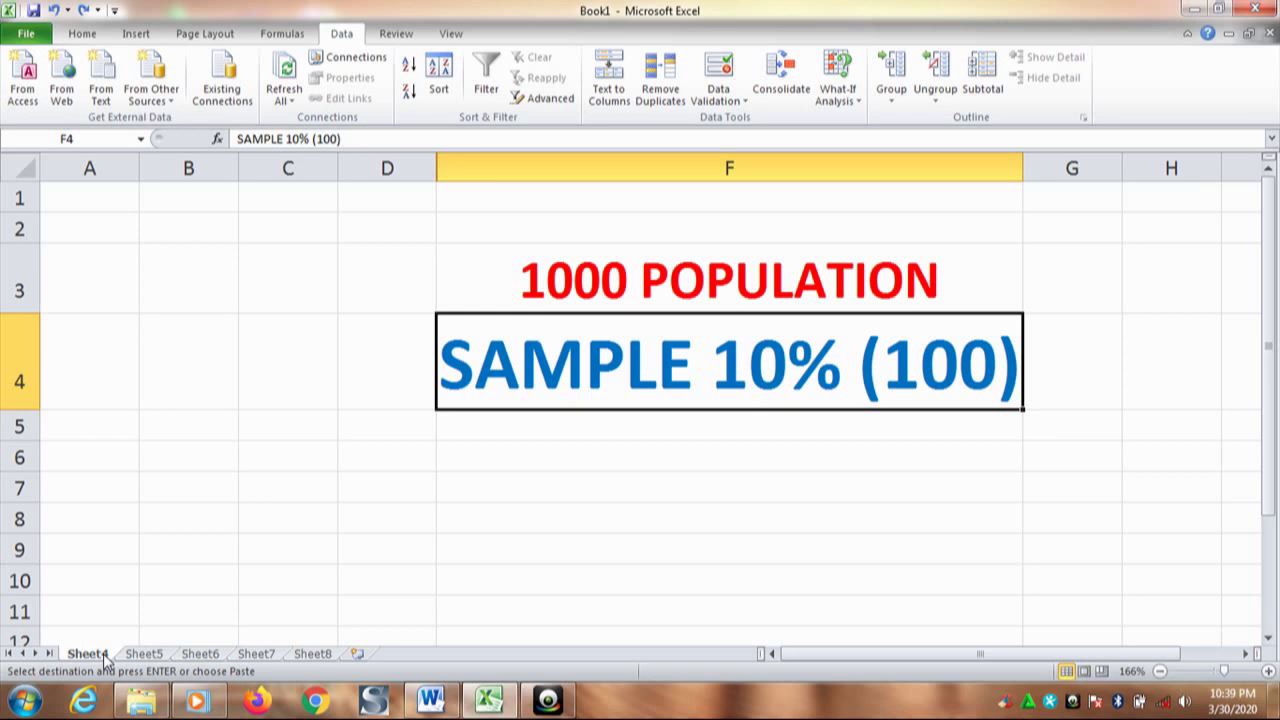
- On a zoomed-in Sheet7, enter =RAND() in B2 beside the first name, Liam
{"action": "left_click", "coordinate": [260, 656]}
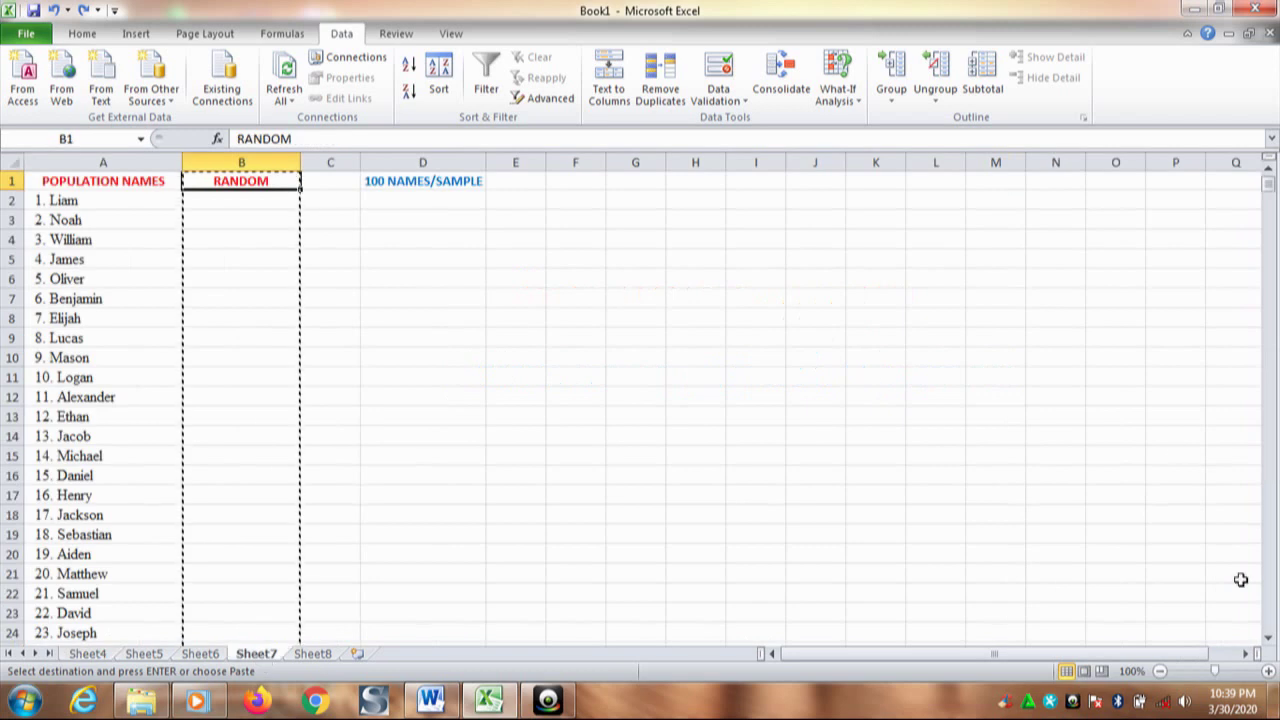
{"action": "left_click_drag", "start_coordinate": [1214, 671], "coordinate": [1238, 676]}
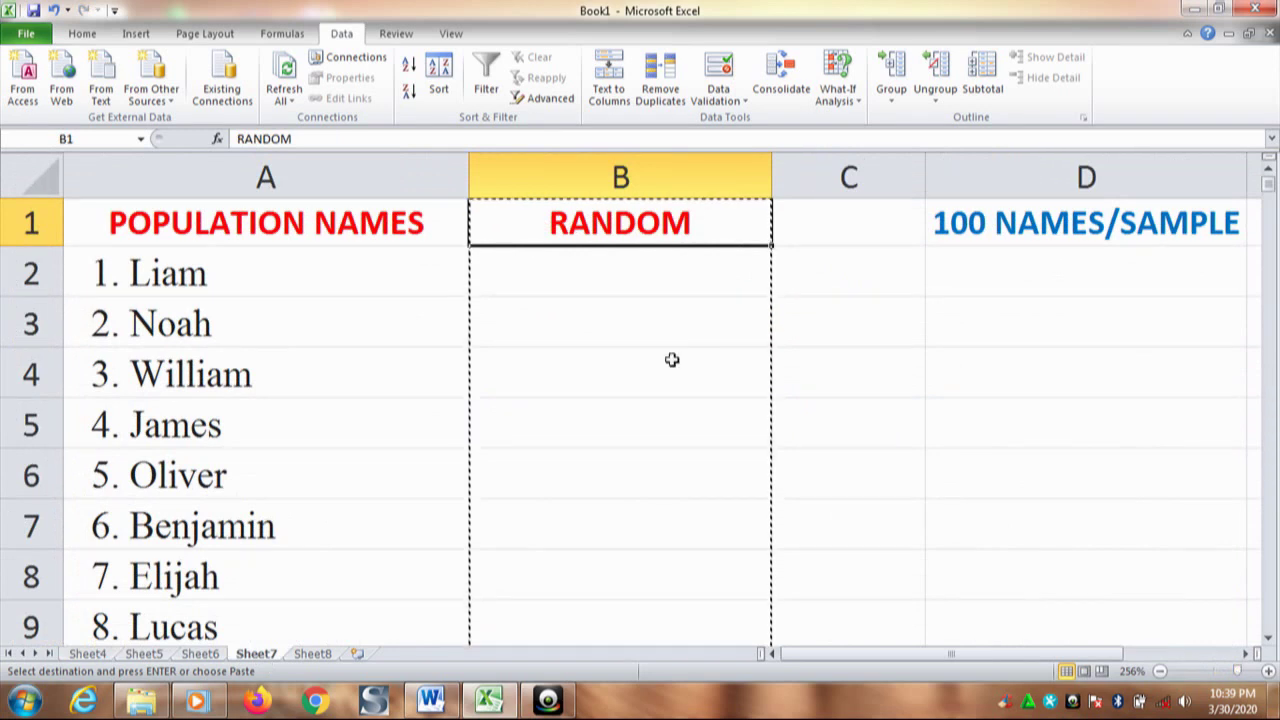
{"action": "left_click", "coordinate": [605, 272]}
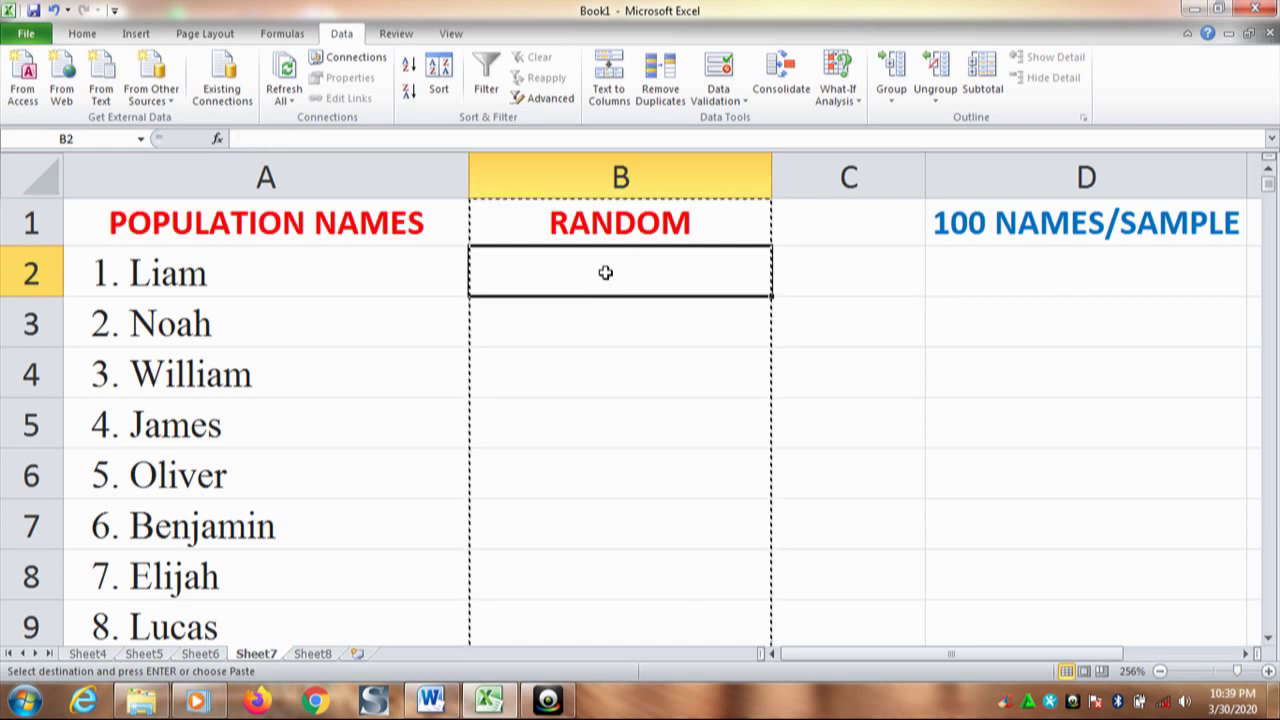
{"action": "key", "text": "Escape"}
{"action": "type", "text": "="}
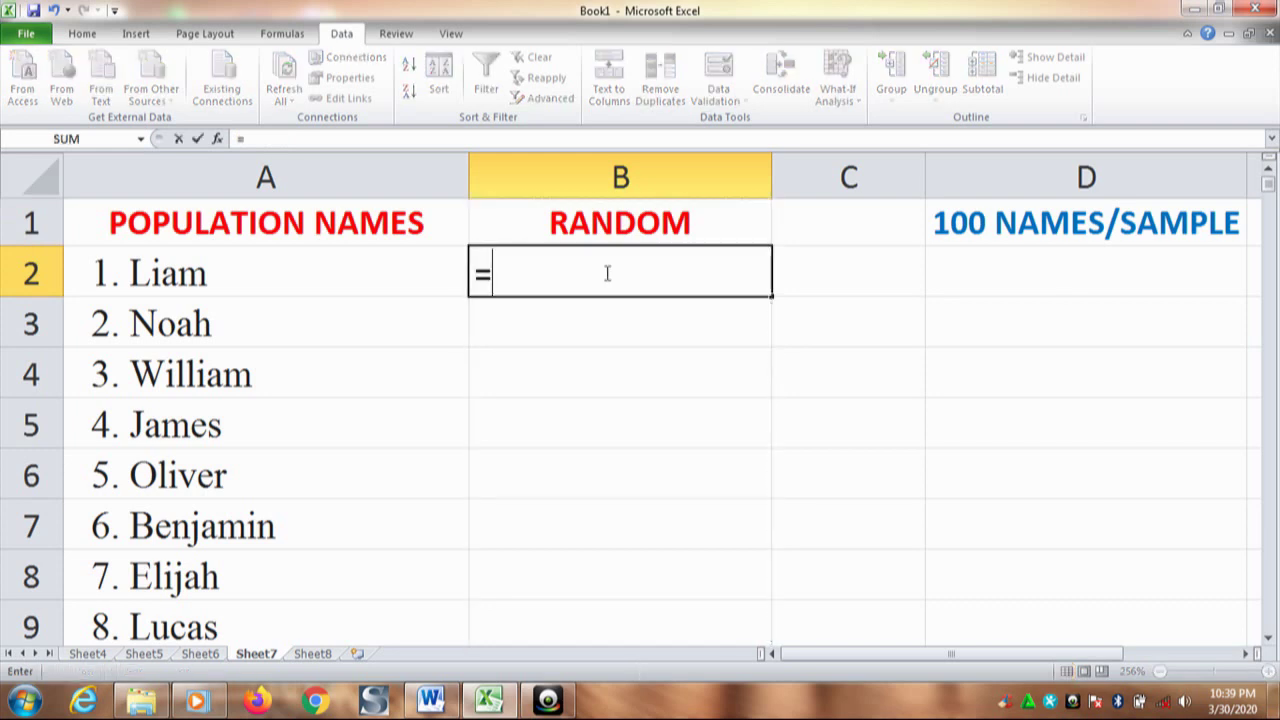
{"action": "type", "text": "R"}
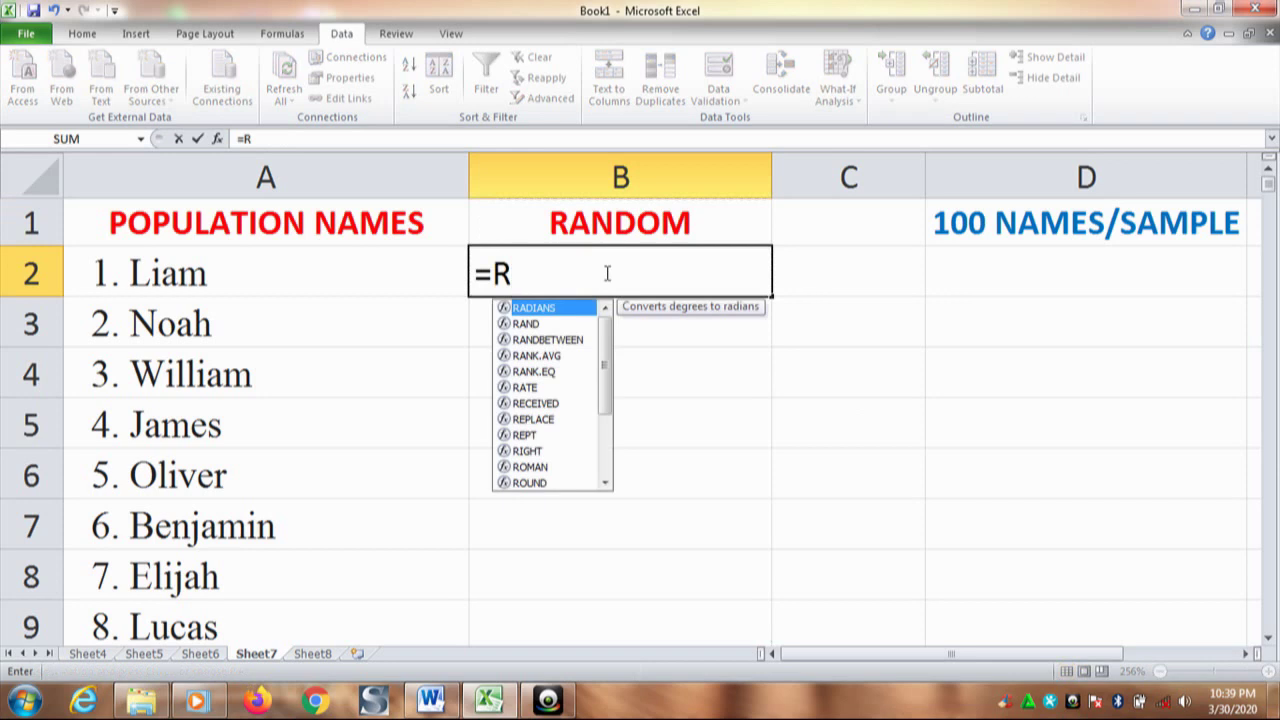
{"action": "type", "text": "AND"}
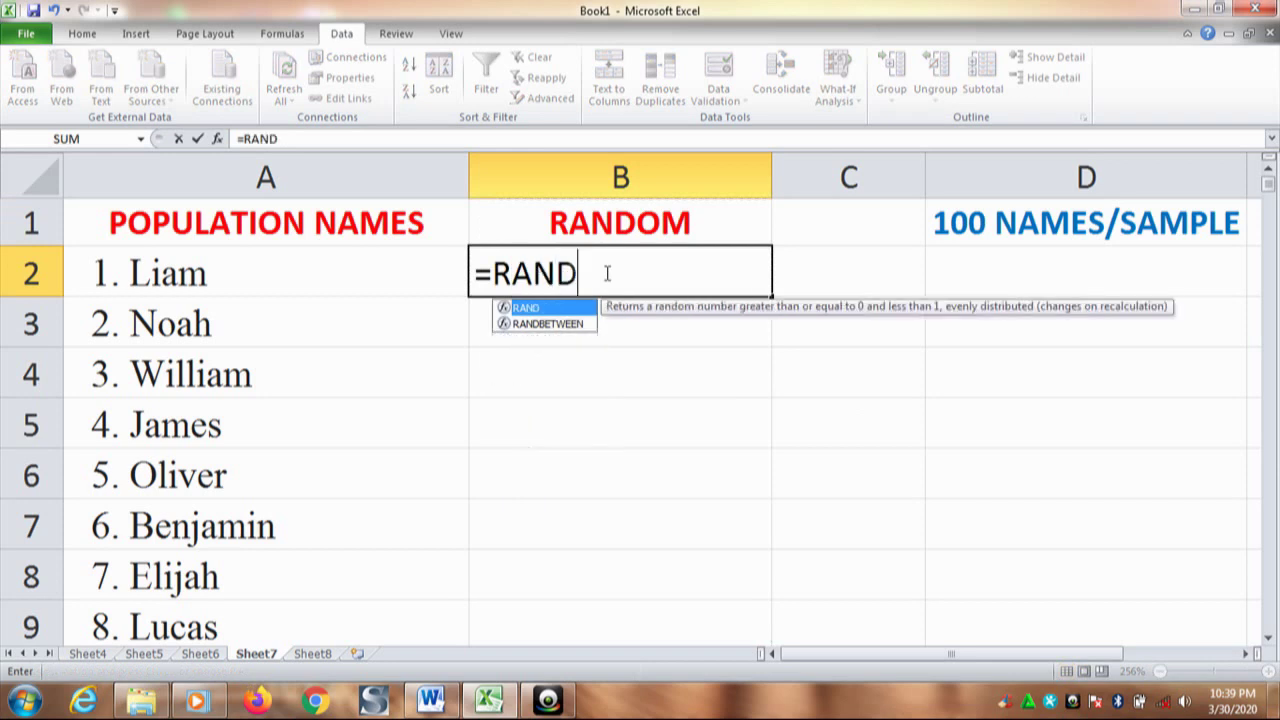
{"action": "type", "text": "()"}
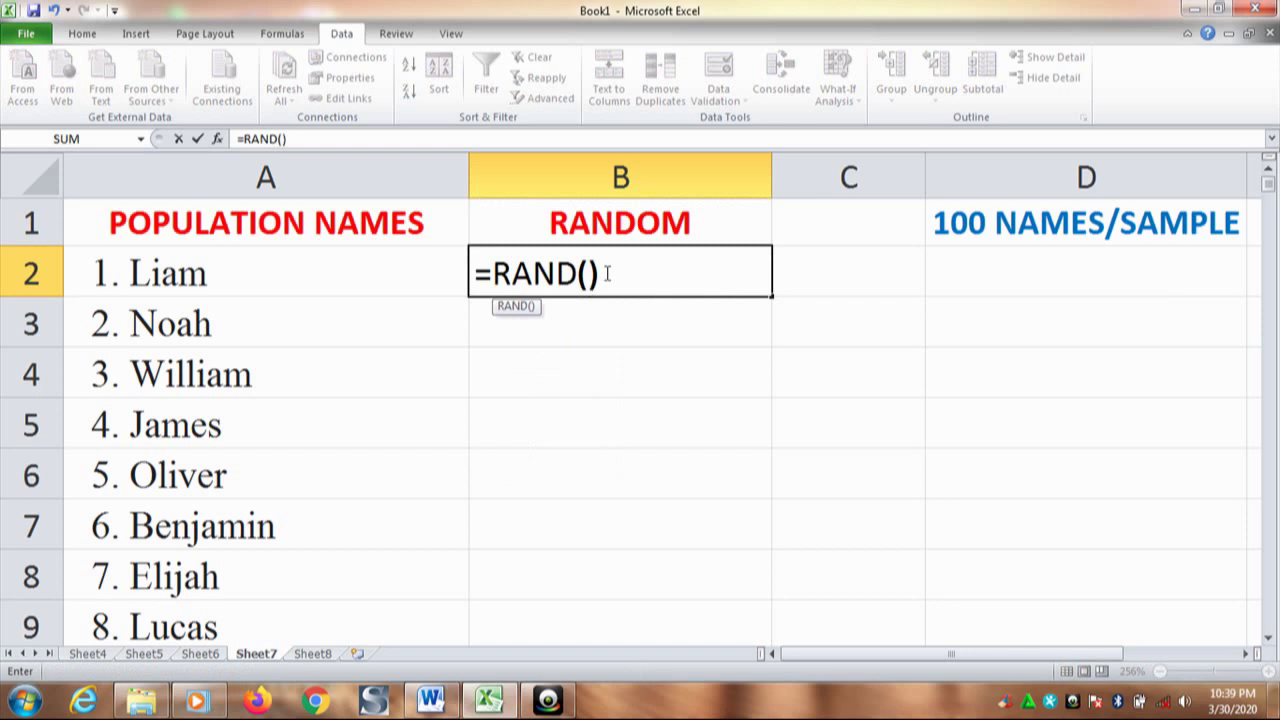
{"action": "key", "text": "Return"}
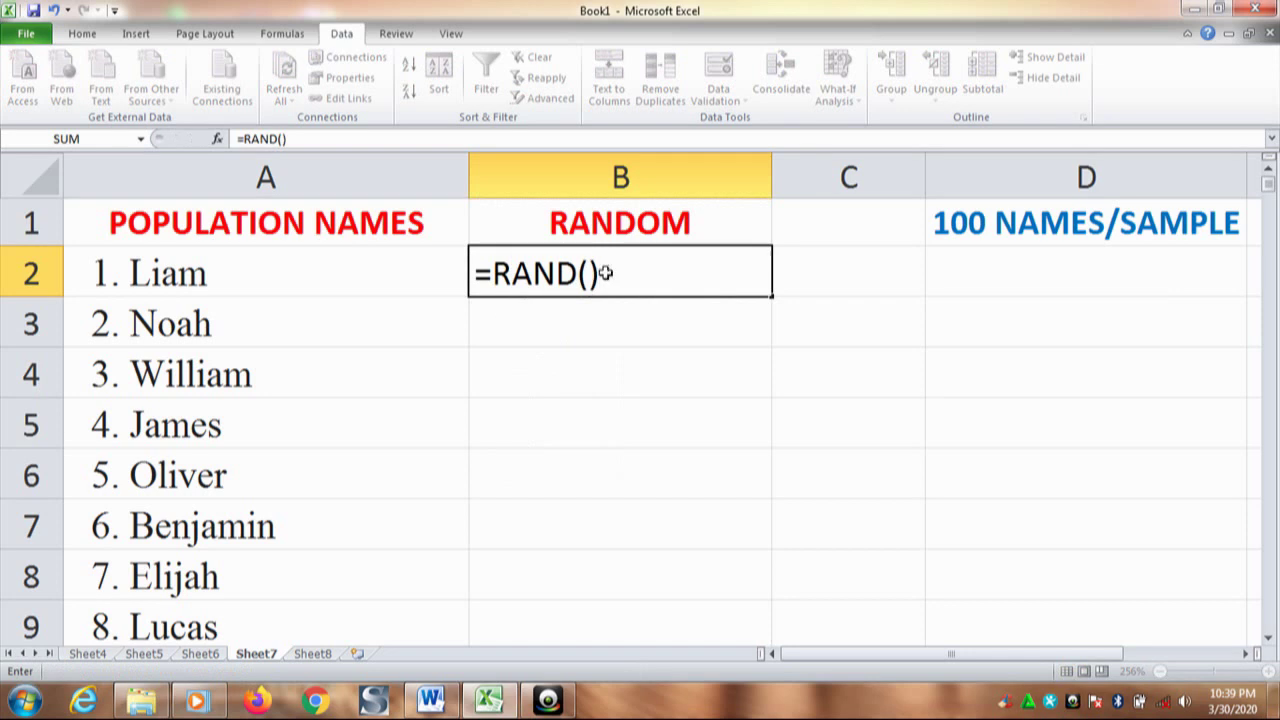
{"action": "key", "text": "Return"}
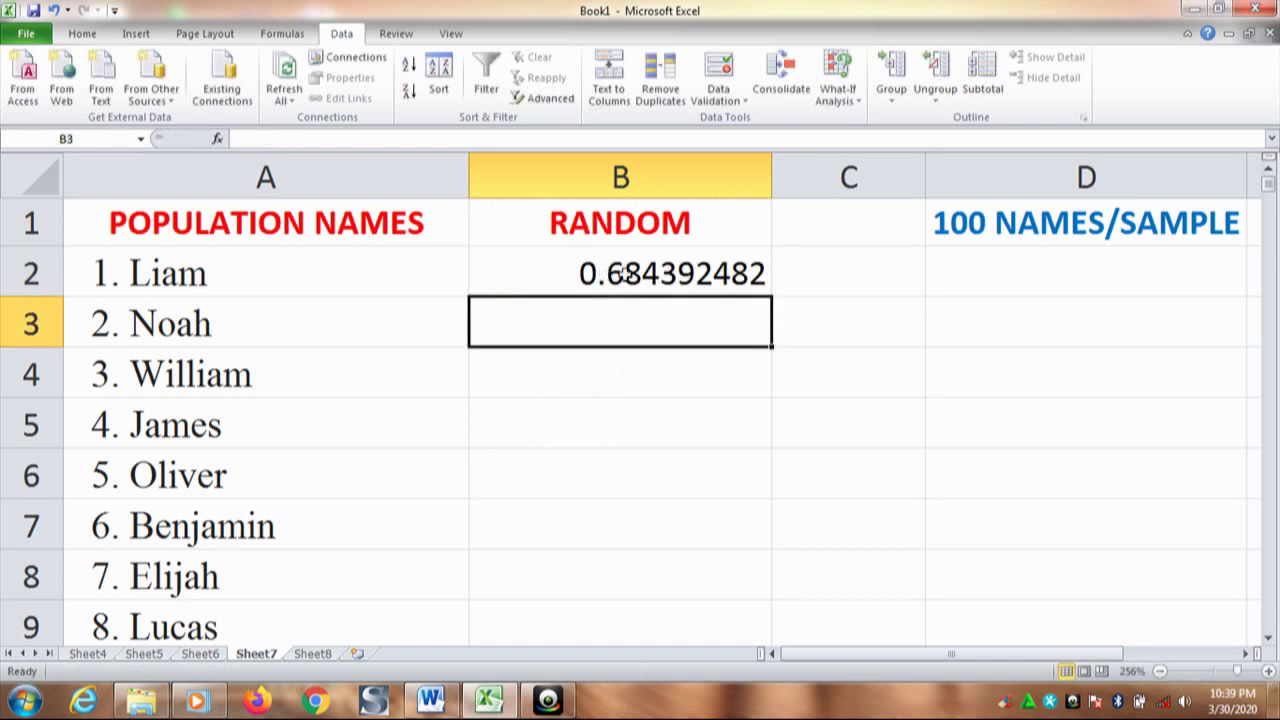
- Fill the B2 RAND() formula down beside all 1000 names and select column B
{"action": "left_click", "coordinate": [622, 274]}
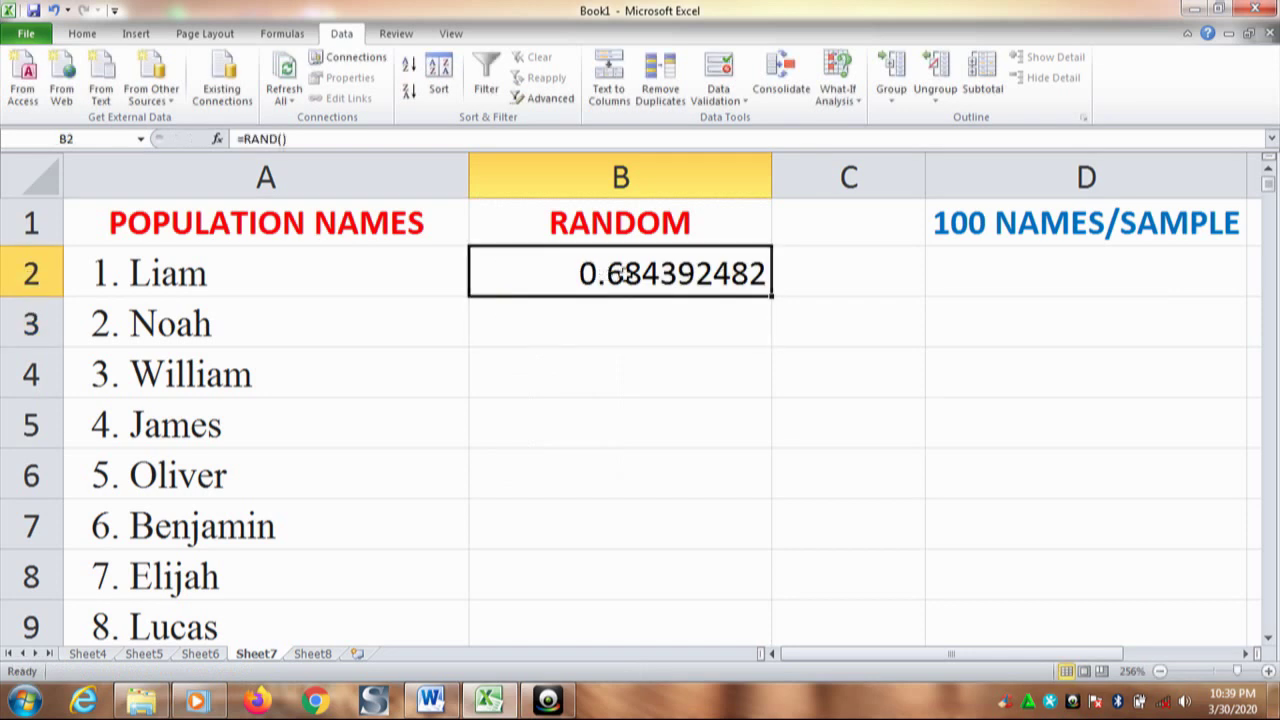
{"action": "double_click", "coordinate": [771, 295]}
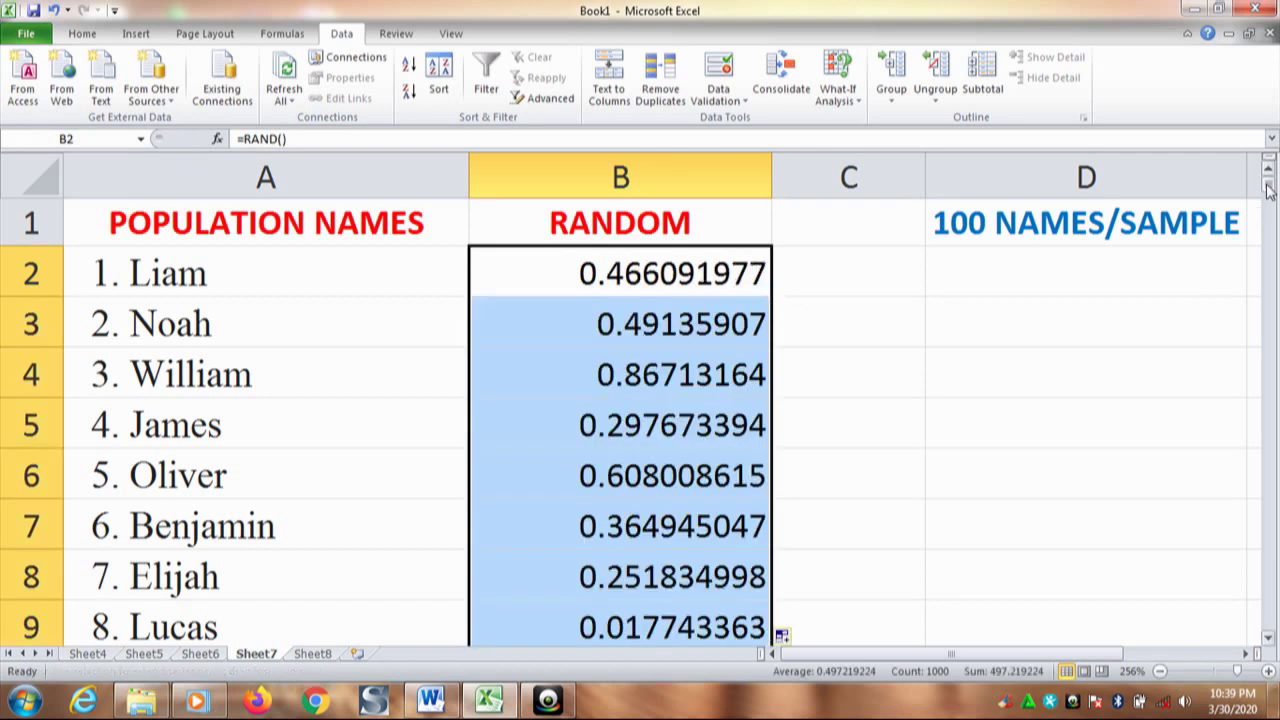
{"action": "mouse_move", "coordinate": [1268, 190]}
{"action": "left_mouse_down"}
{"action": "mouse_move", "coordinate": [1268, 627]}
{"action": "mouse_move", "coordinate": [1268, 168]}
{"action": "left_mouse_up"}
{"action": "left_click", "coordinate": [599, 176]}
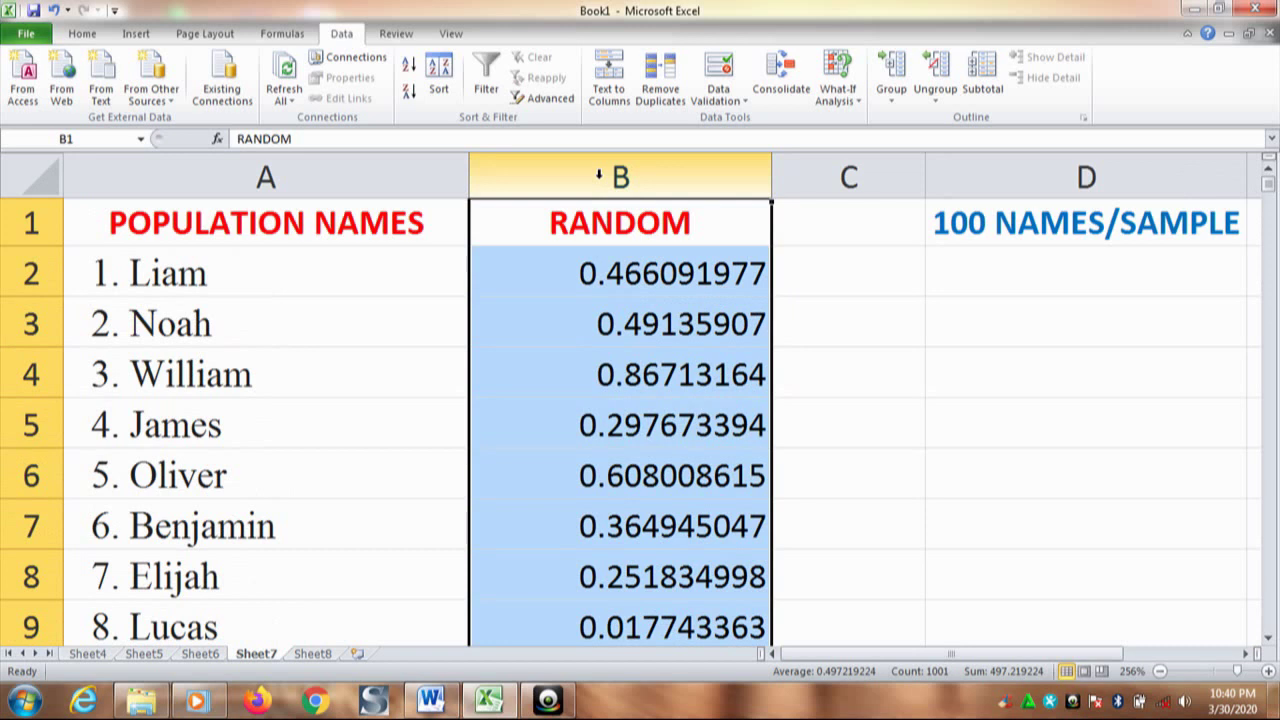
- Paste column B over itself as values so the random numbers stop recalculating
{"action": "key", "text": "ctrl+c"}
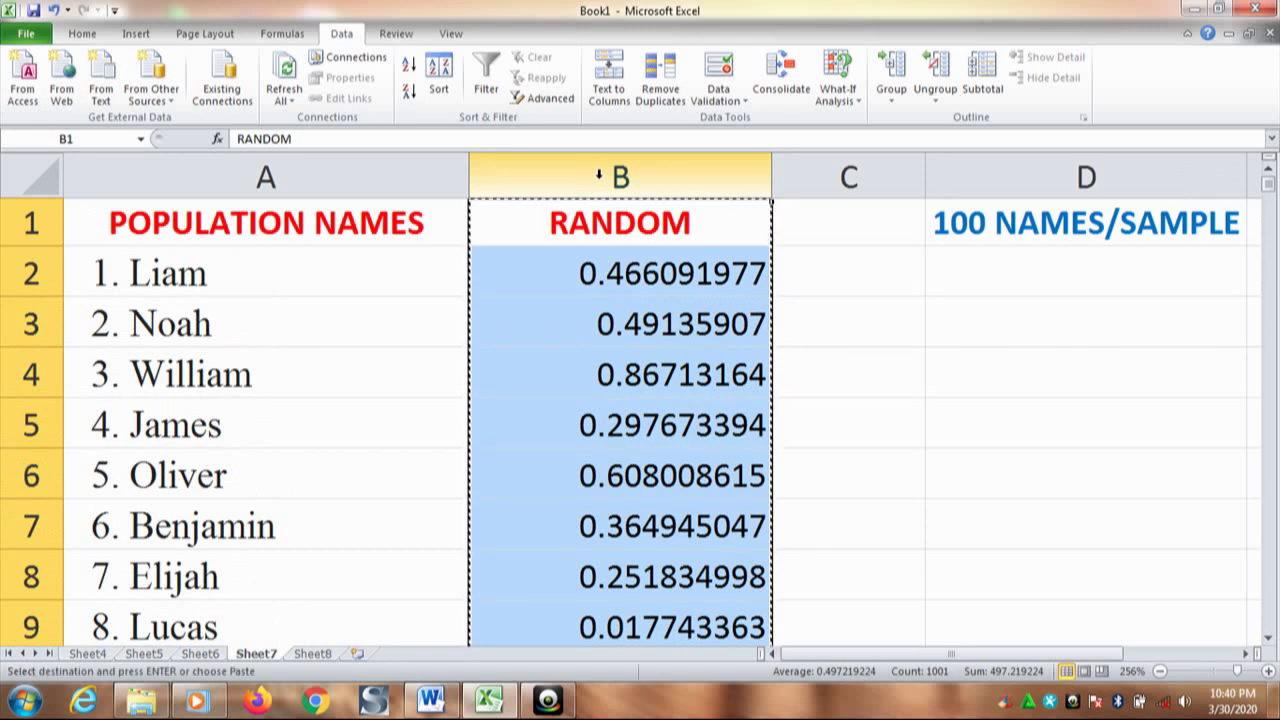
{"action": "left_click", "coordinate": [91, 37]}
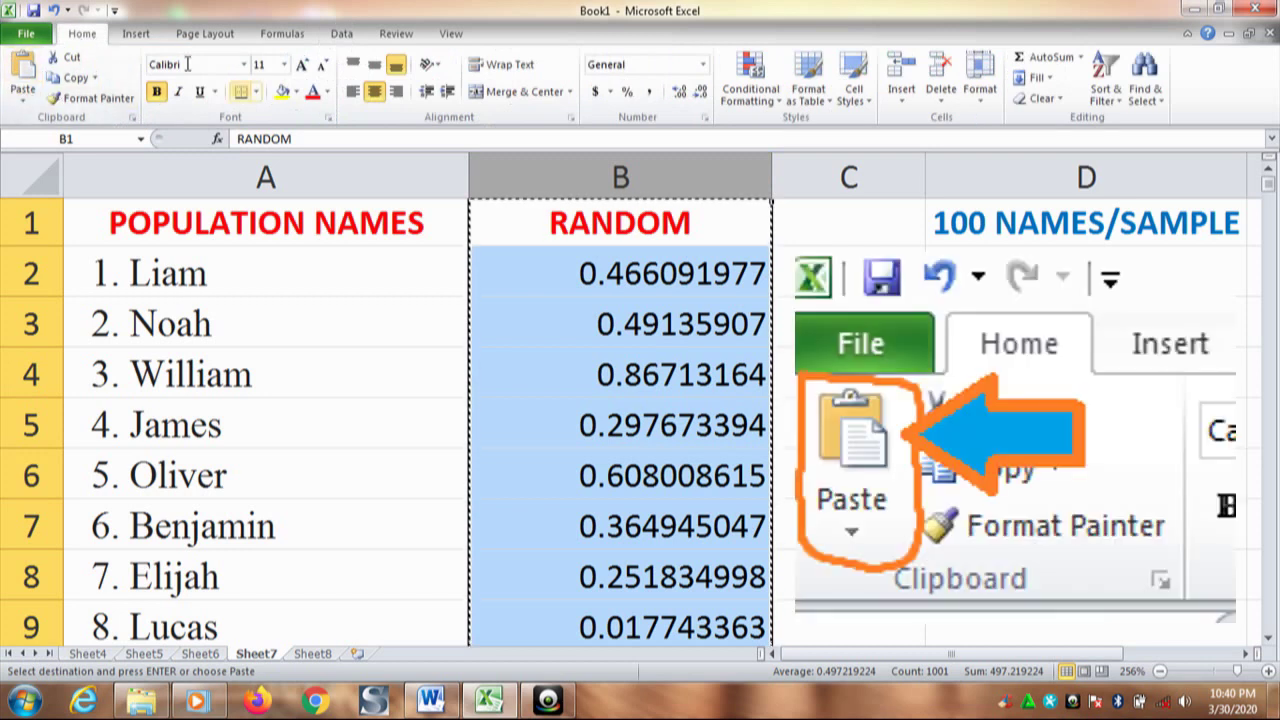
{"action": "left_click", "coordinate": [22, 95]}
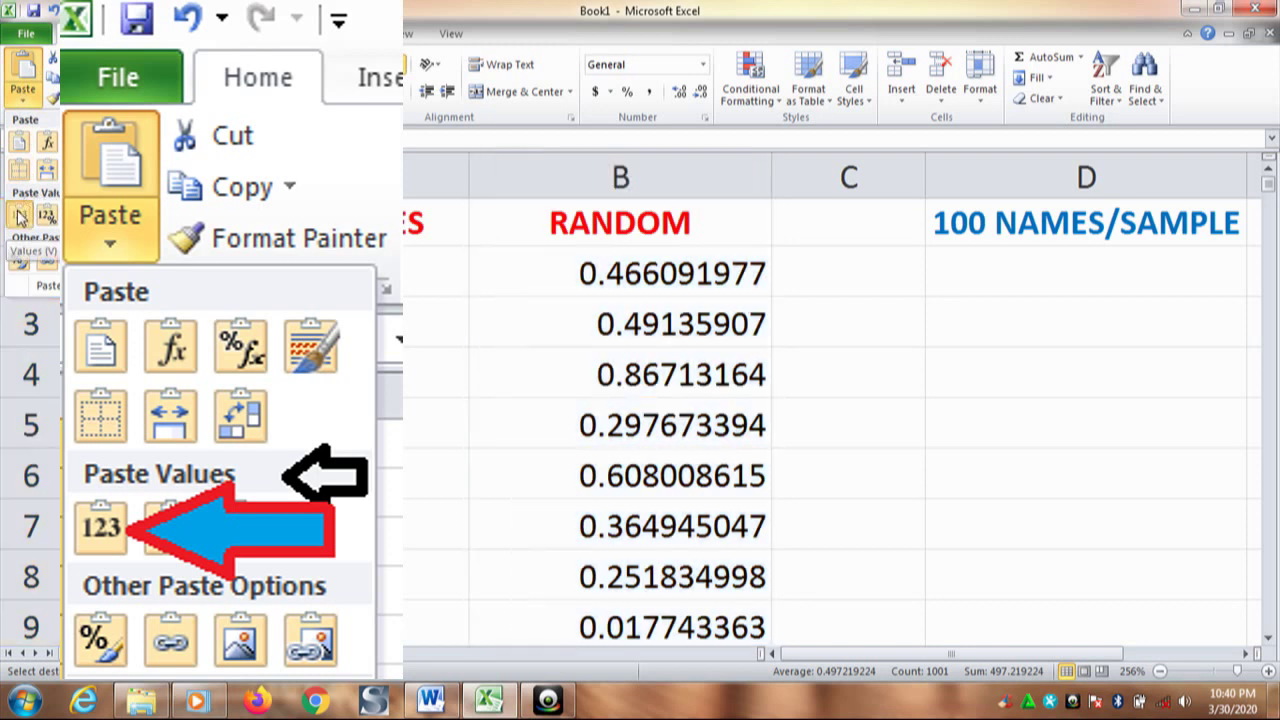
{"action": "left_click", "coordinate": [20, 214]}
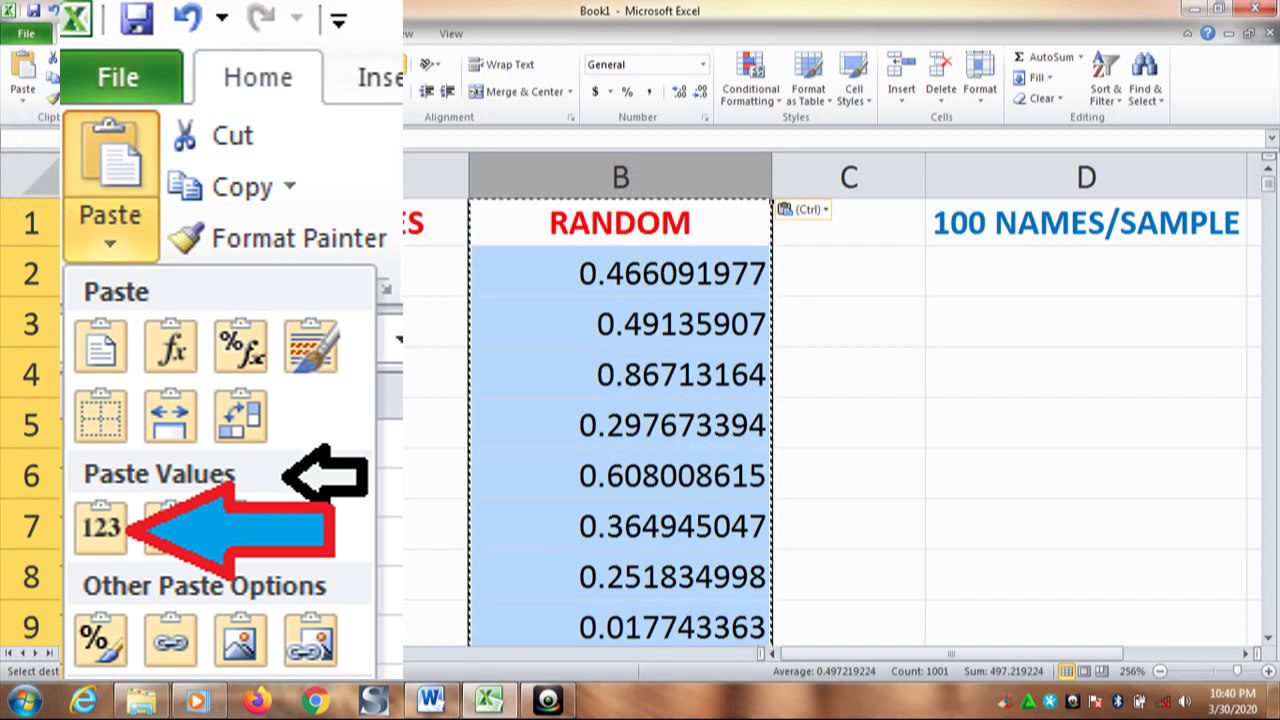
{"action": "left_click", "coordinate": [209, 175]}
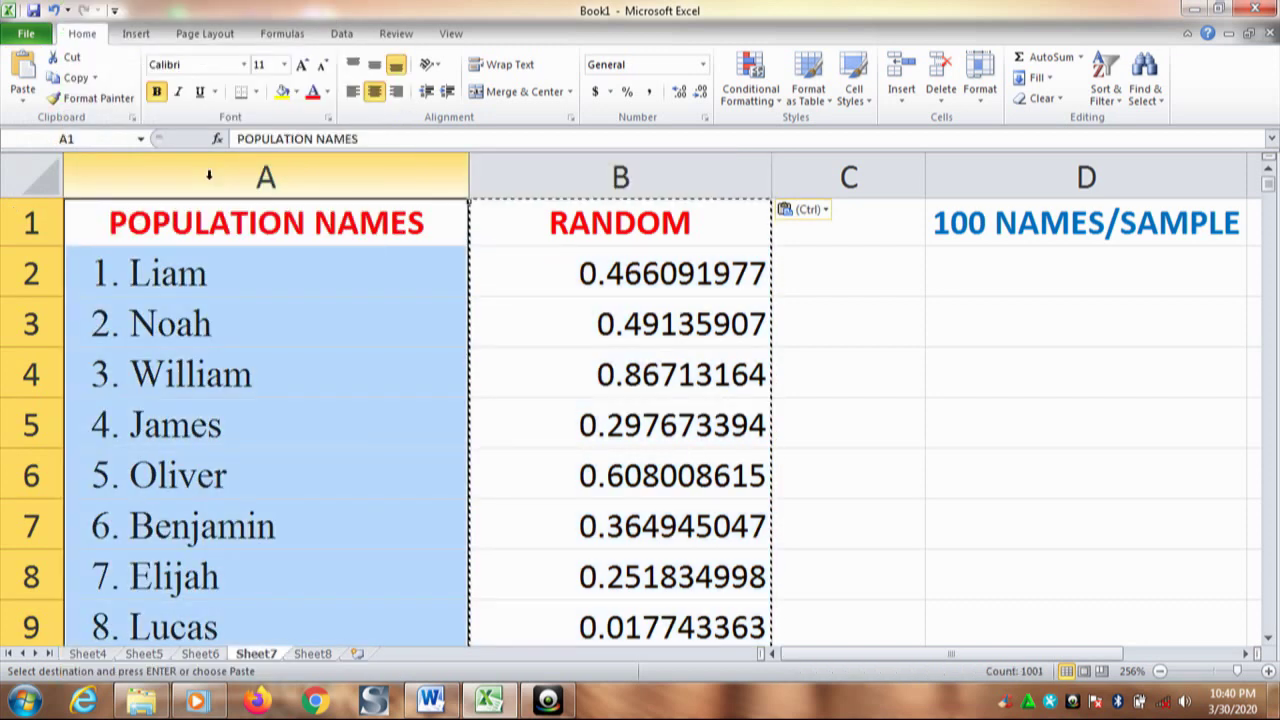
- Select the NAMES and RANDOM columns together and bring up the Data sorting commands
{"action": "key", "text": "shift+Right"}
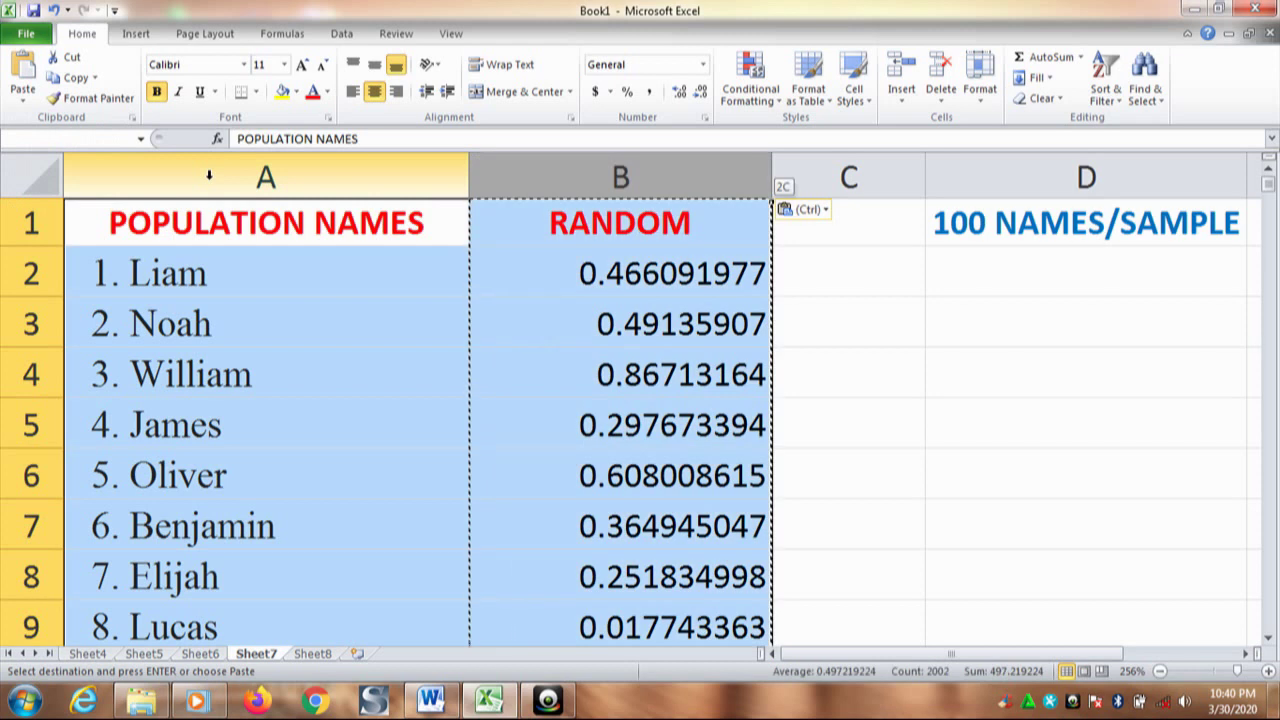
{"action": "left_click", "coordinate": [343, 35]}
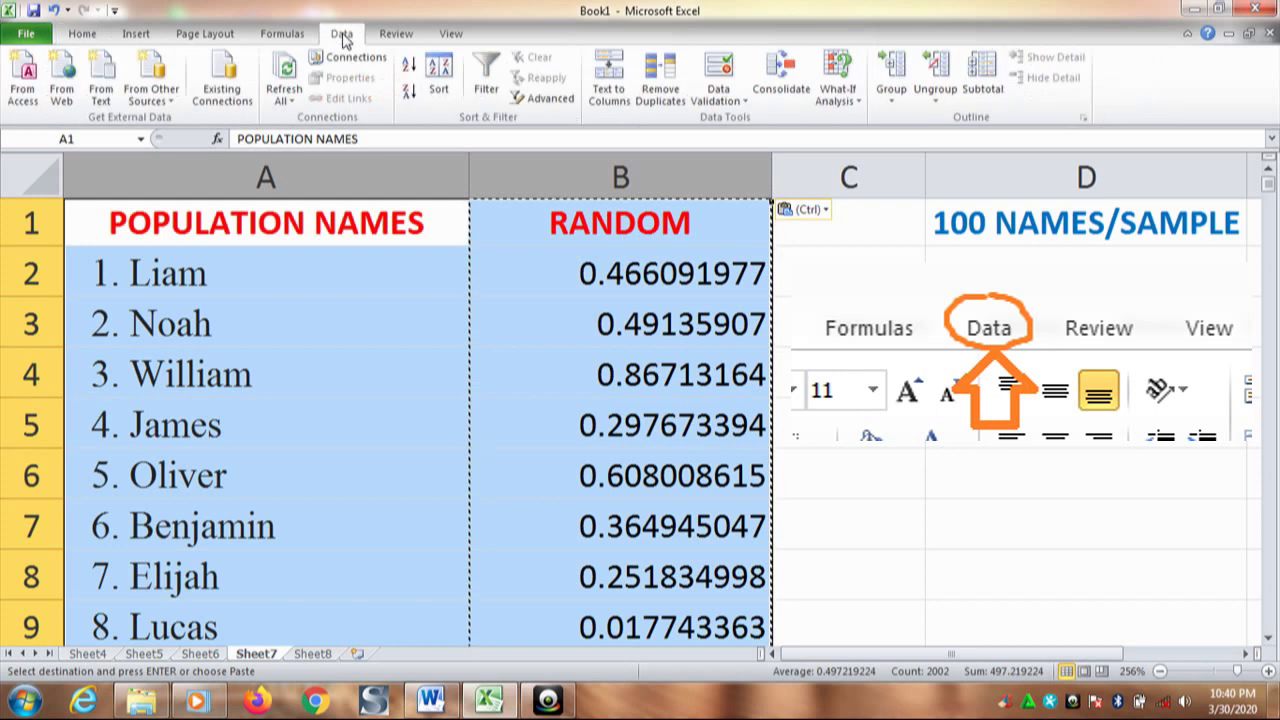
- Open the Sort dialog and list the sort-by columns: NAMES/NUMBERS and RANDOM
{"action": "left_click", "coordinate": [438, 85]}
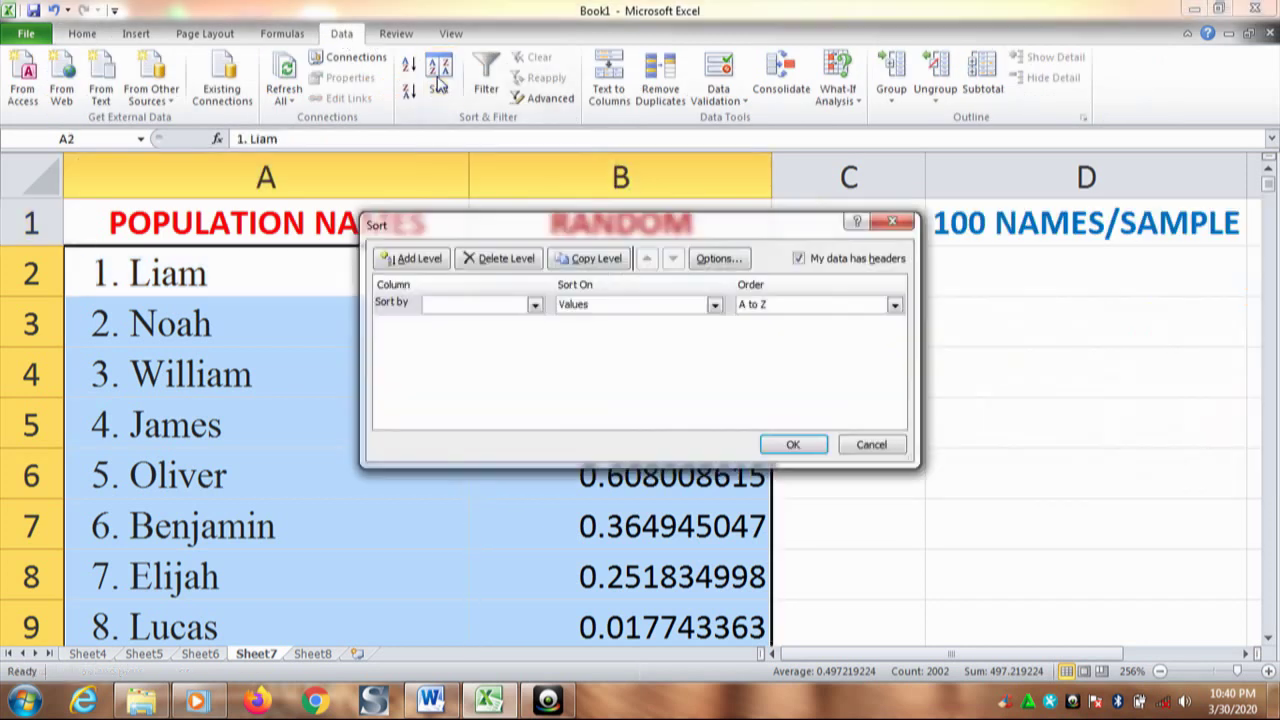
{"action": "left_click", "coordinate": [448, 304]}
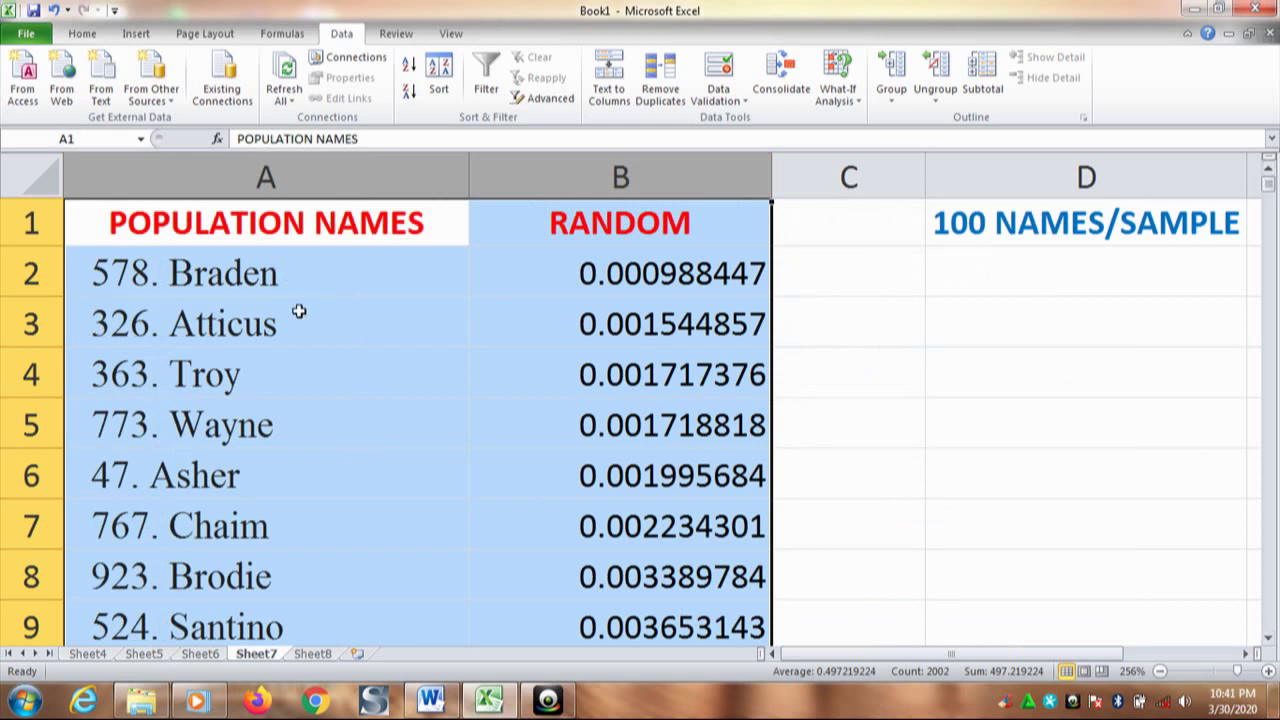
{"action": "left_click", "coordinate": [318, 656]}
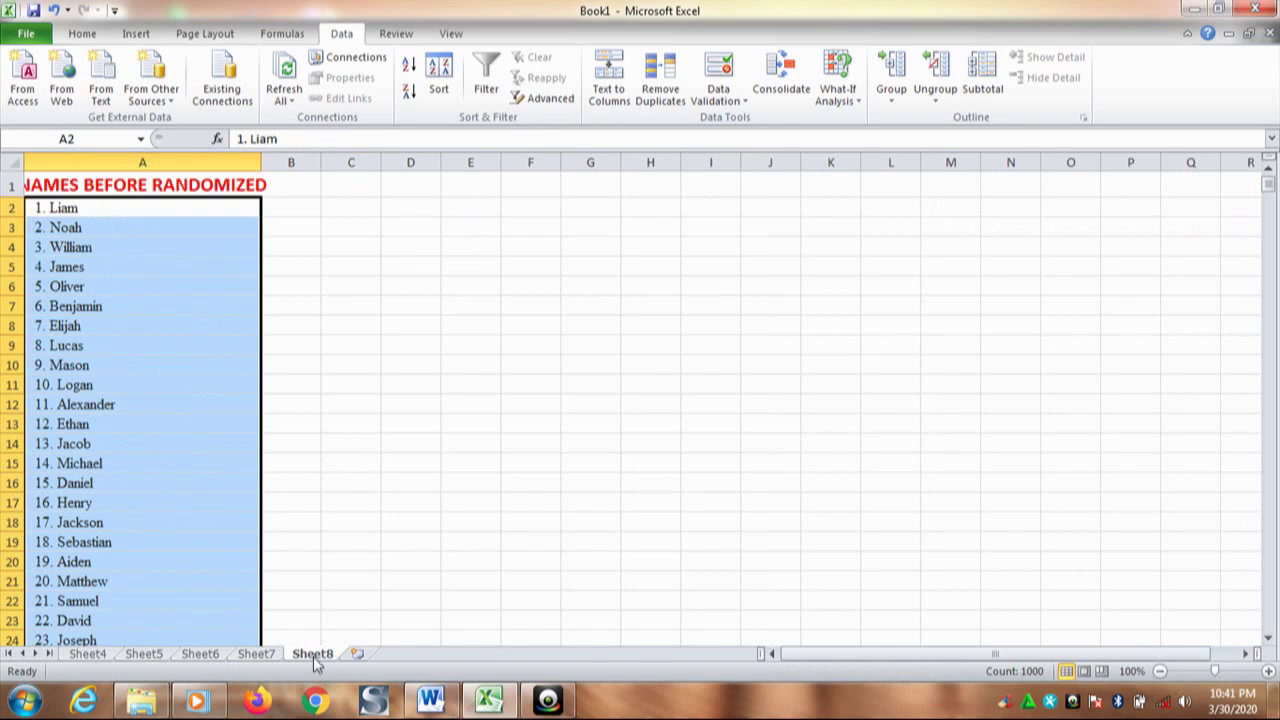
{"action": "left_click", "coordinate": [256, 654]}
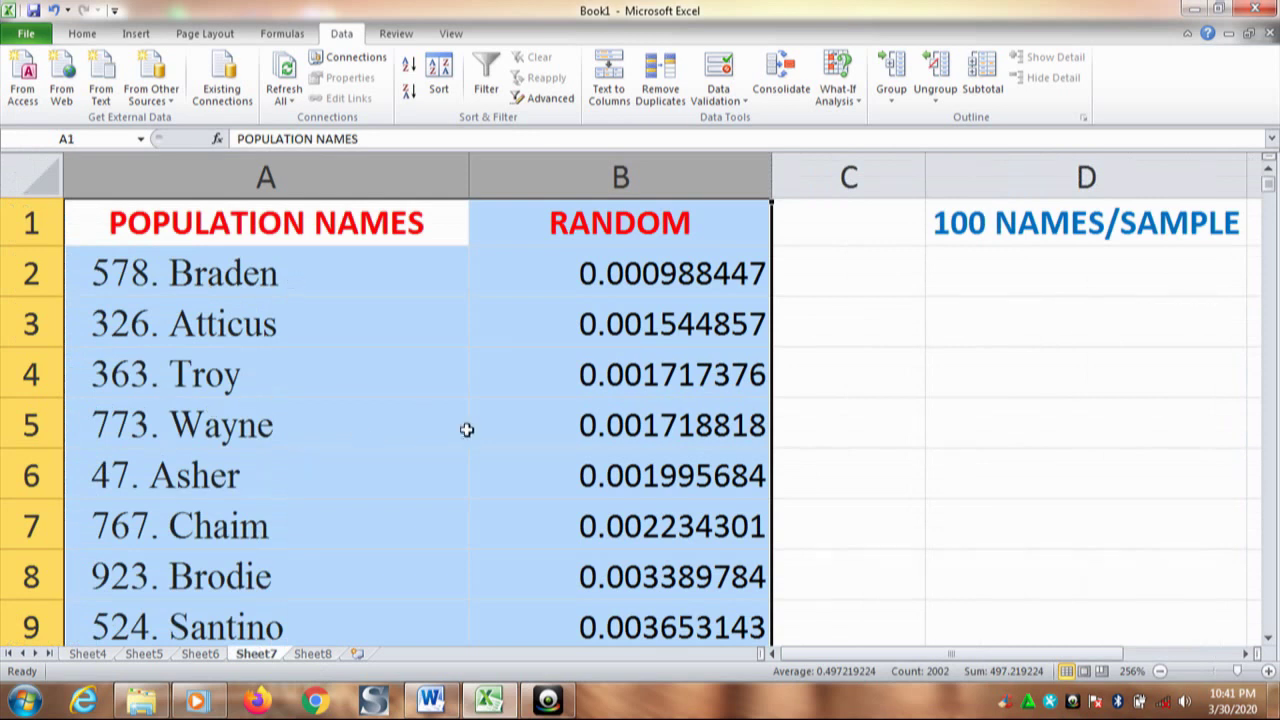
{"action": "left_click", "coordinate": [88, 654]}
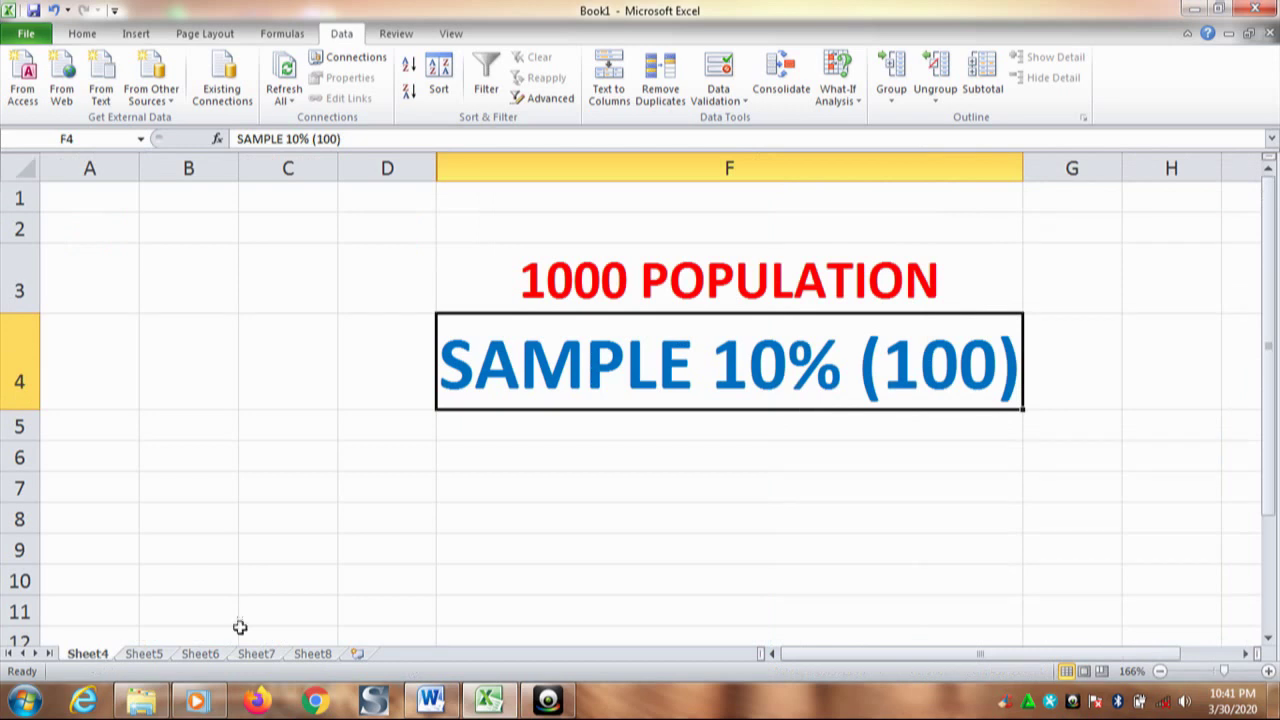
{"action": "left_click", "coordinate": [256, 654]}
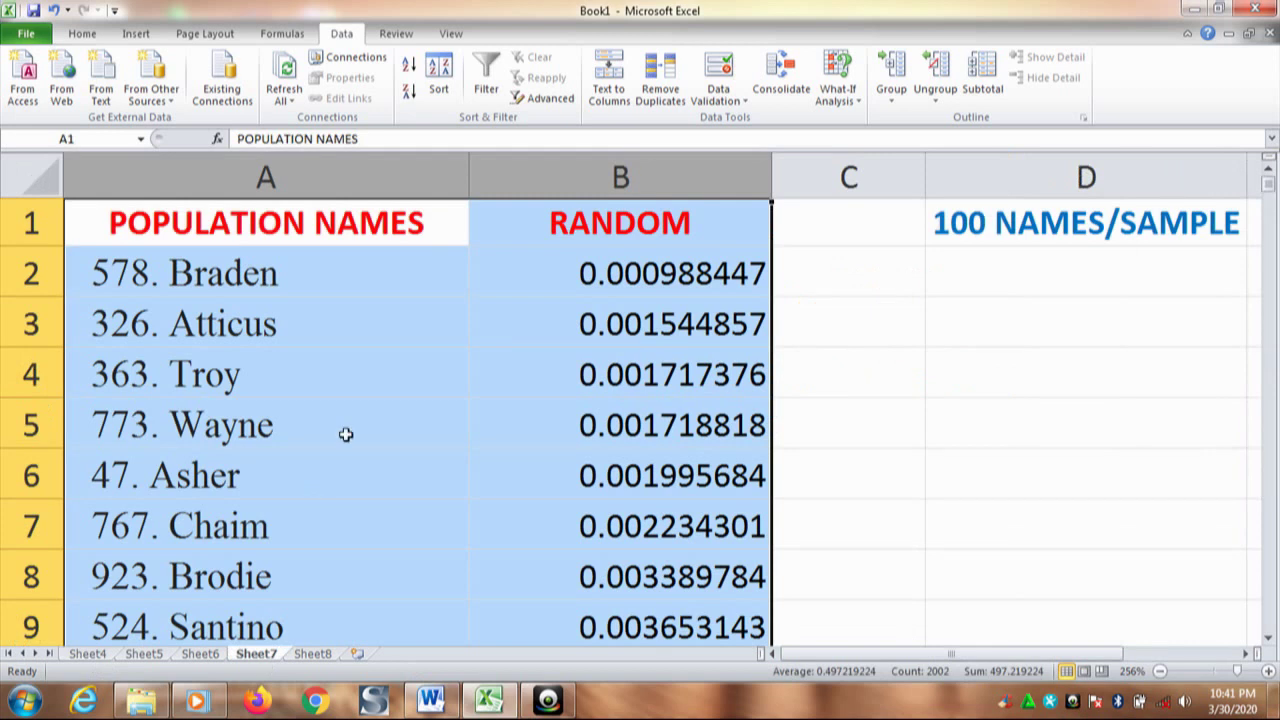
- Select the first 100 shuffled names, A2:A101 from 578. Braden to 758. Azariah, and copy them
{"action": "left_click", "coordinate": [200, 281]}
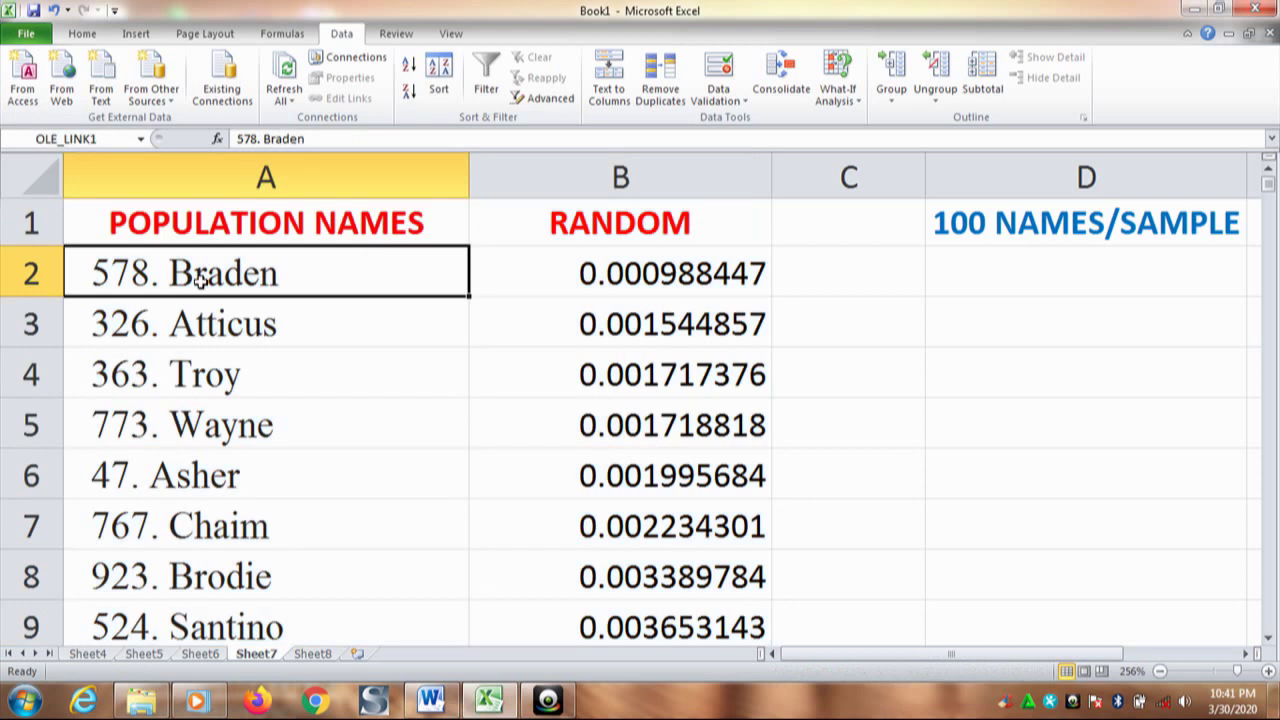
{"action": "key", "text": "shift+Down"}
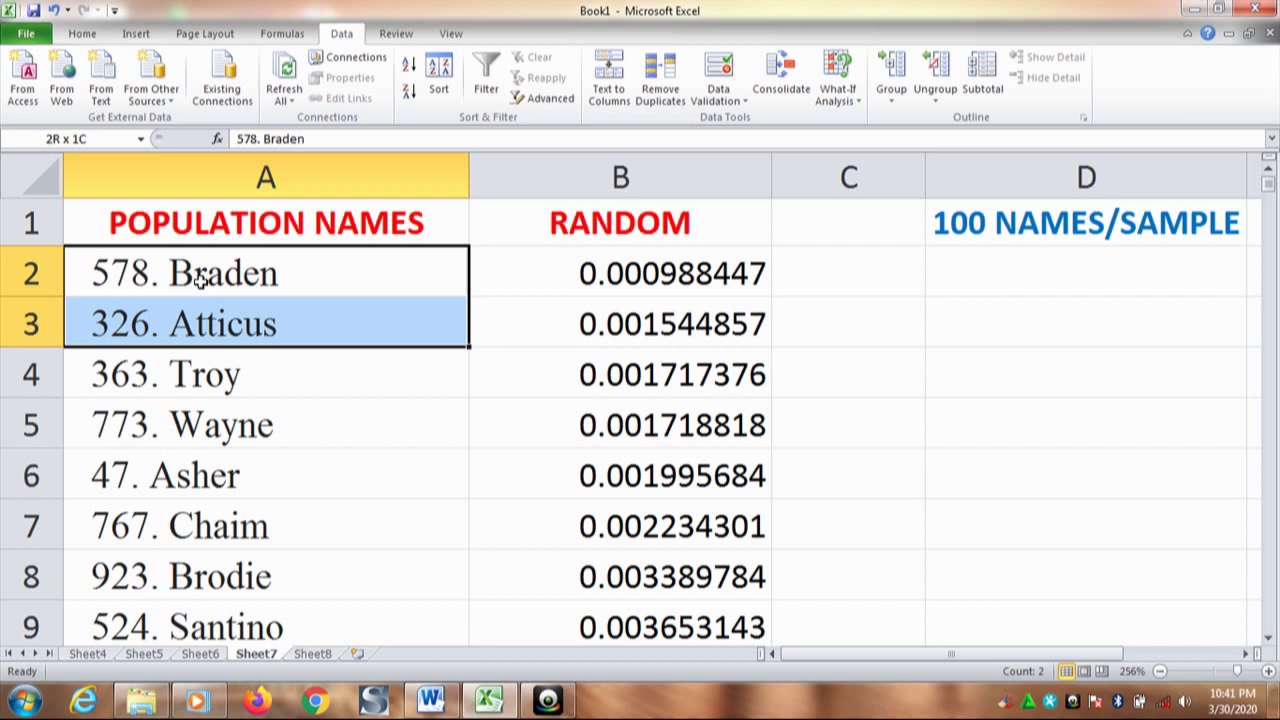
{"action": "key", "text": "shift+Down"}
{"action": "key", "text": "shift+Down"}
{"action": "key", "text": "shift+Down"}
{"action": "key", "text": "shift+Down"}
{"action": "key", "text": "shift+Down"}
{"action": "key", "text": "shift+Down"}
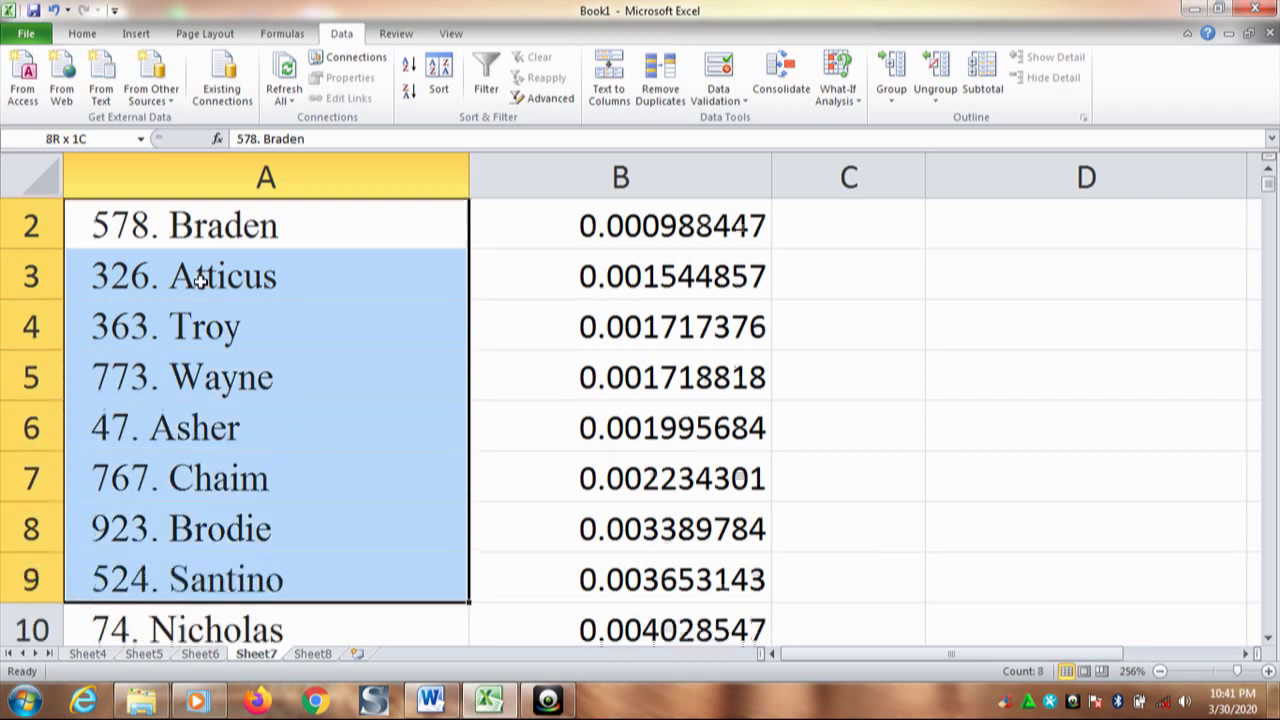
{"action": "key", "text": "shift+Down"}
{"action": "key", "text": "shift+Down"}
{"action": "key", "text": "shift+Down"}
{"action": "key", "text": "shift+Down"}
{"action": "key", "text": "shift+Down"}
{"action": "key", "text": "shift+Down"}
{"action": "key", "text": "shift+Down"}
{"action": "key", "text": "shift+Down"}
{"action": "key", "text": "shift+Down"}
{"action": "key", "text": "shift+Down"}
{"action": "key", "text": "shift+Down"}
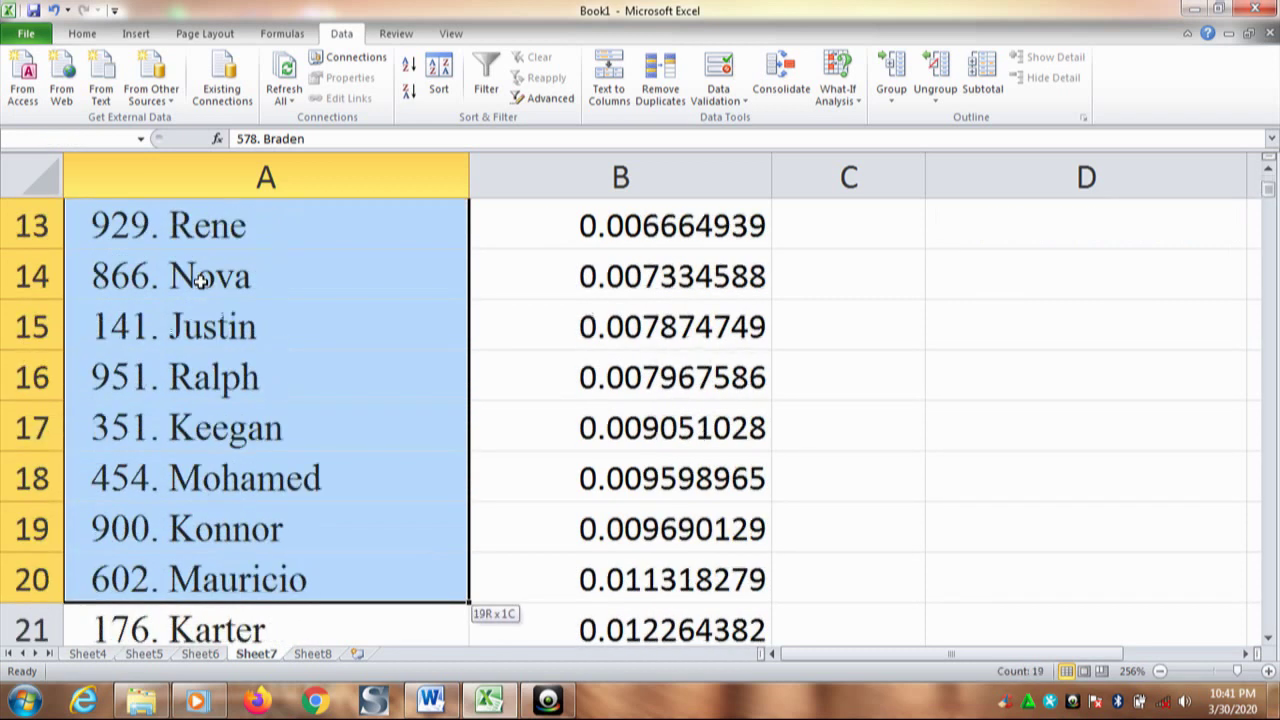
{"action": "key", "text": "shift+Down"}
{"action": "key", "text": "shift+Down"}
{"action": "key", "text": "shift+Down"}
{"action": "key", "text": "shift+Down"}
{"action": "key", "text": "shift+Down"}
{"action": "key", "text": "shift+Down"}
{"action": "key", "text": "shift+Down"}
{"action": "key", "text": "shift+Down"}
{"action": "key", "text": "shift+Down"}
{"action": "key", "text": "shift+Down"}
{"action": "key", "text": "shift+Down"}
{"action": "key", "text": "shift+Down"}
{"action": "key", "text": "shift+Down"}
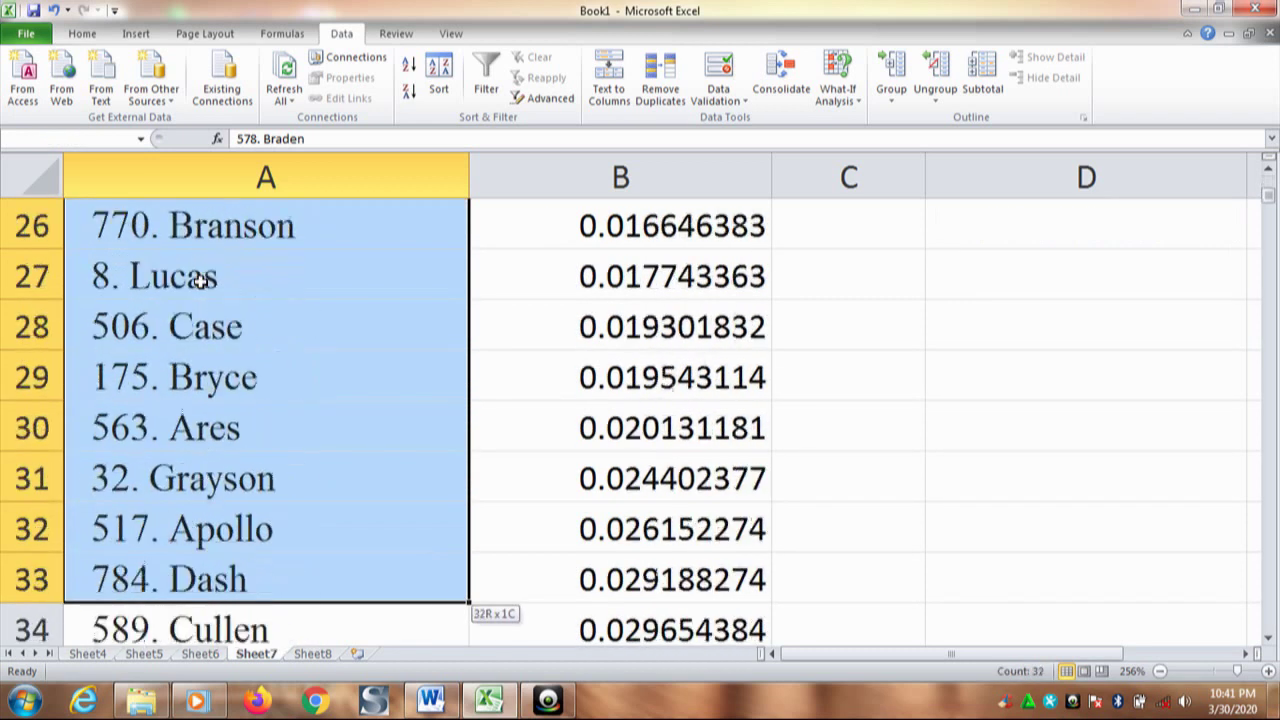
{"action": "key", "text": "shift+Down"}
{"action": "key", "text": "shift+Down"}
{"action": "key", "text": "shift+Down"}
{"action": "key", "text": "shift+Down"}
{"action": "key", "text": "shift+Down"}
{"action": "key", "text": "shift+Down"}
{"action": "key", "text": "shift+Down"}
{"action": "key", "text": "shift+Down"}
{"action": "key", "text": "shift+Down"}
{"action": "key", "text": "shift+Down"}
{"action": "key", "text": "shift+Down"}
{"action": "key", "text": "shift+Down"}
{"action": "key", "text": "shift+Down"}
{"action": "key", "text": "shift+Down"}
{"action": "key", "text": "shift+Down"}
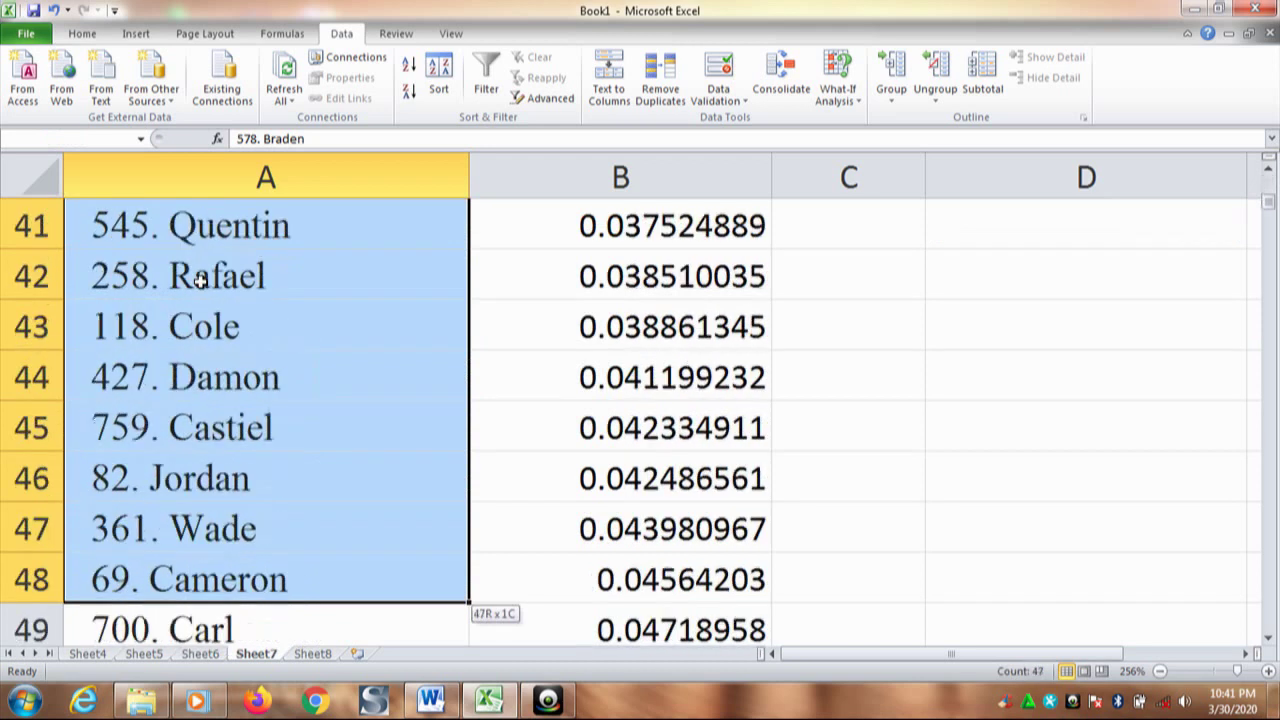
{"action": "key", "text": "shift+Down"}
{"action": "key", "text": "shift+Down"}
{"action": "key", "text": "shift+Down"}
{"action": "key", "text": "shift+Down"}
{"action": "key", "text": "shift+Down"}
{"action": "key", "text": "shift+Down"}
{"action": "key", "text": "shift+Down"}
{"action": "key", "text": "shift+Down"}
{"action": "key", "text": "shift+Down"}
{"action": "key", "text": "shift+Down"}
{"action": "key", "text": "shift+Down"}
{"action": "key", "text": "shift+Down"}
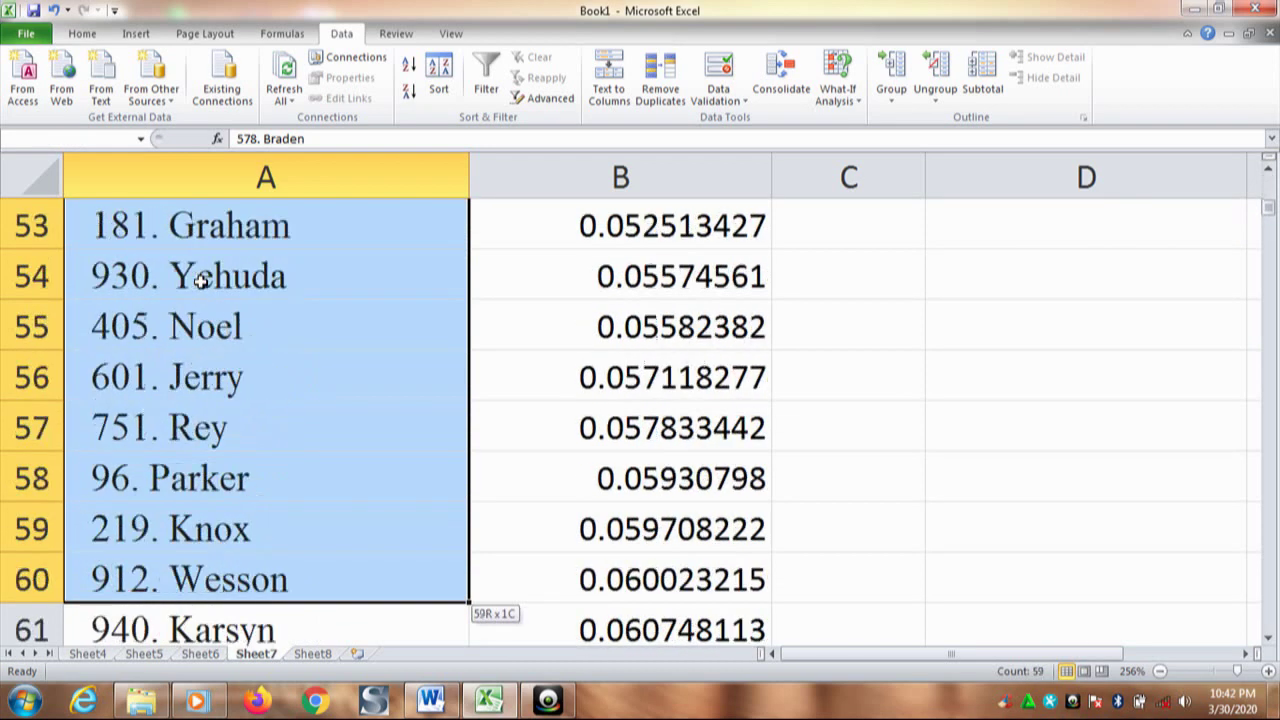
{"action": "key", "text": "shift+Down"}
{"action": "key", "text": "shift+Down"}
{"action": "key", "text": "shift+Down"}
{"action": "key", "text": "shift+Down"}
{"action": "key", "text": "shift+Down"}
{"action": "key", "text": "shift+Down"}
{"action": "key", "text": "shift+Down"}
{"action": "key", "text": "shift+Down"}
{"action": "key", "text": "shift+Down"}
{"action": "key", "text": "shift+Down"}
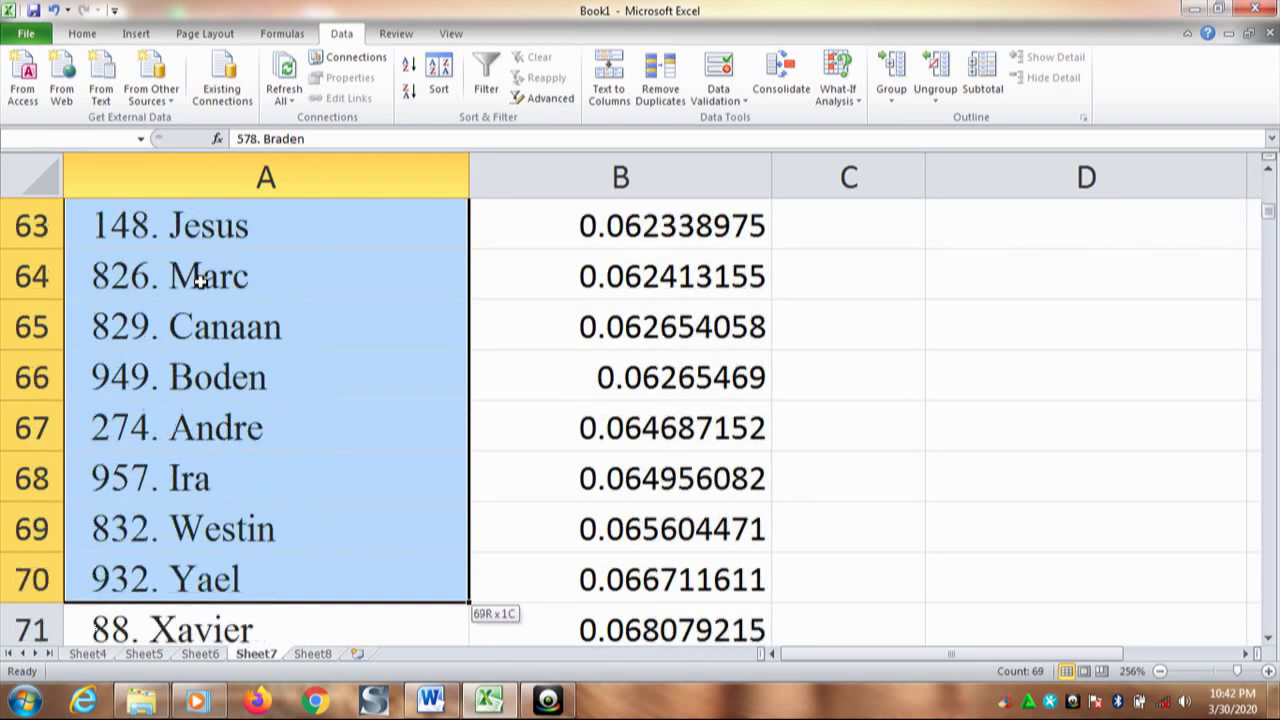
{"action": "key", "text": "shift+Down"}
{"action": "key", "text": "shift+Down"}
{"action": "key", "text": "shift+Down"}
{"action": "key", "text": "shift+Down"}
{"action": "key", "text": "shift+Down"}
{"action": "key", "text": "shift+Down"}
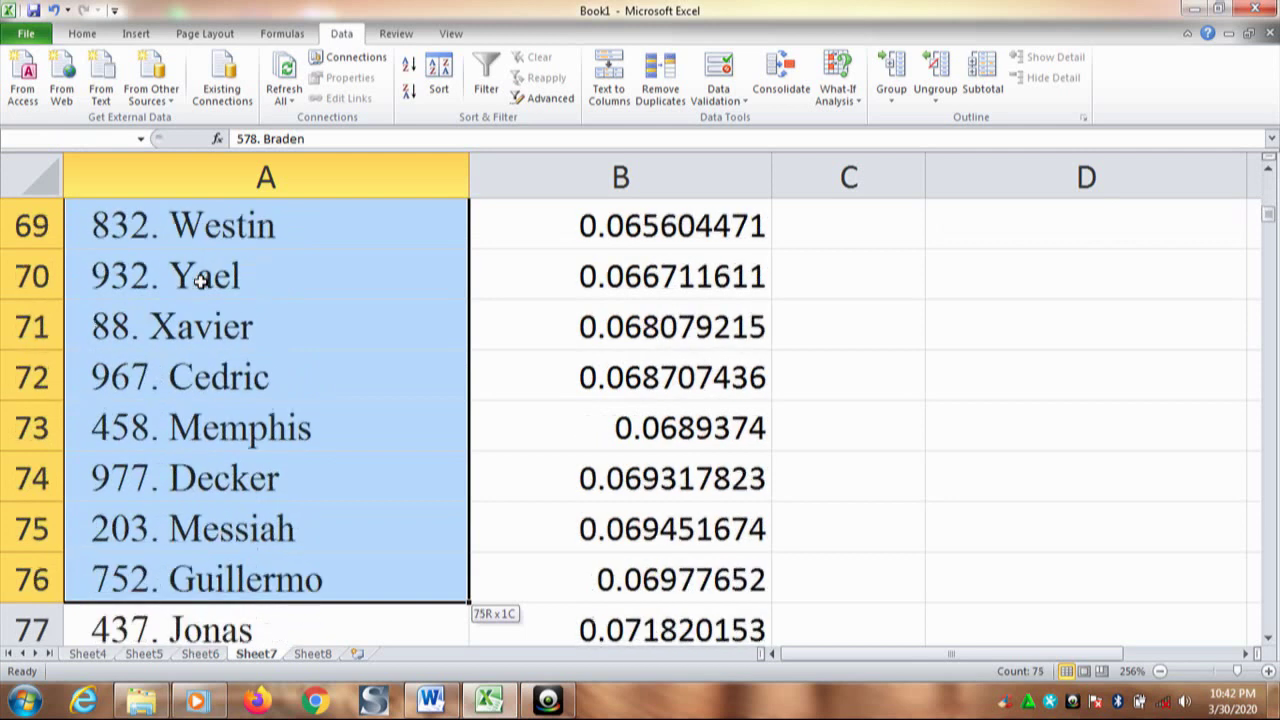
{"action": "key", "text": "shift+Down"}
{"action": "key", "text": "shift+Down"}
{"action": "key", "text": "shift+Down"}
{"action": "key", "text": "shift+Down"}
{"action": "key", "text": "shift+Down"}
{"action": "key", "text": "shift+Down"}
{"action": "key", "text": "shift+Down"}
{"action": "key", "text": "shift+Down"}
{"action": "key", "text": "shift+Down"}
{"action": "key", "text": "shift+Down"}
{"action": "key", "text": "shift+Down"}
{"action": "key", "text": "shift+Down"}
{"action": "key", "text": "shift+Down"}
{"action": "key", "text": "shift+Down"}
{"action": "key", "text": "shift+Down"}
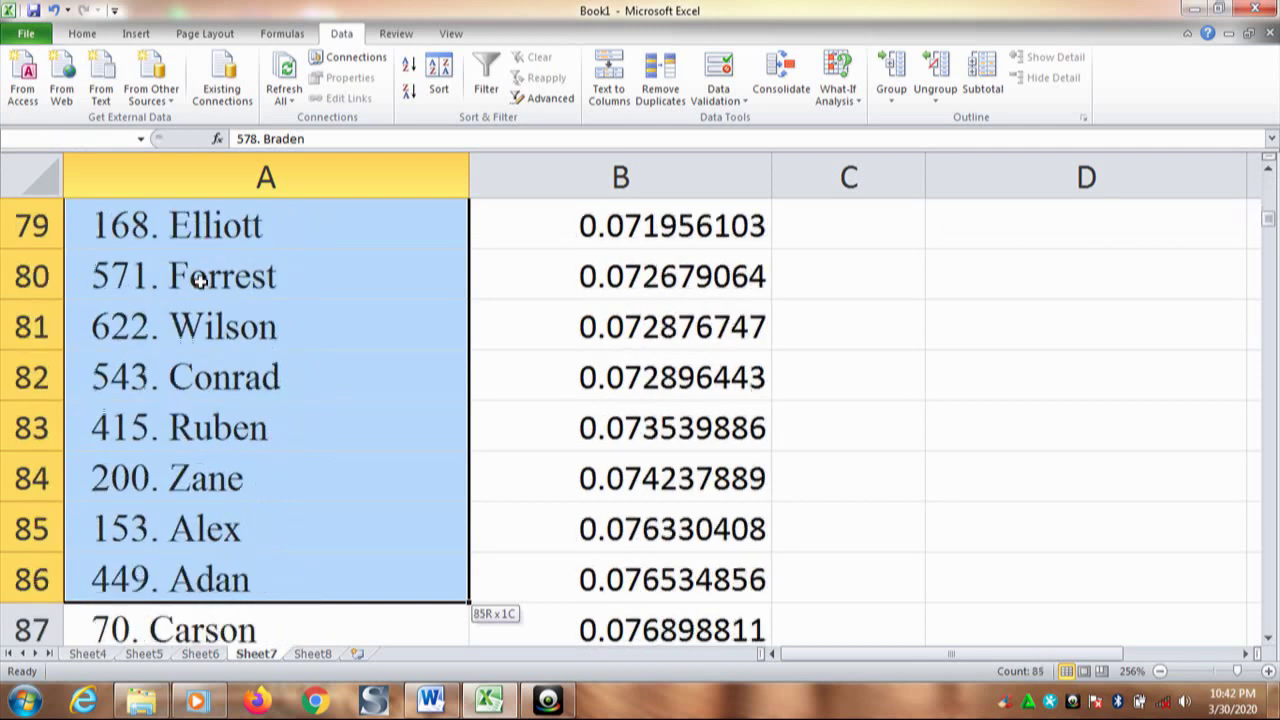
{"action": "key", "text": "shift+Down"}
{"action": "key", "text": "shift+Down"}
{"action": "key", "text": "shift+Down"}
{"action": "key", "text": "shift+Down"}
{"action": "key", "text": "shift+Down"}
{"action": "key", "text": "shift+Down"}
{"action": "key", "text": "shift+Down"}
{"action": "key", "text": "shift+Down"}
{"action": "key", "text": "shift+Down"}
{"action": "key", "text": "shift+Down"}
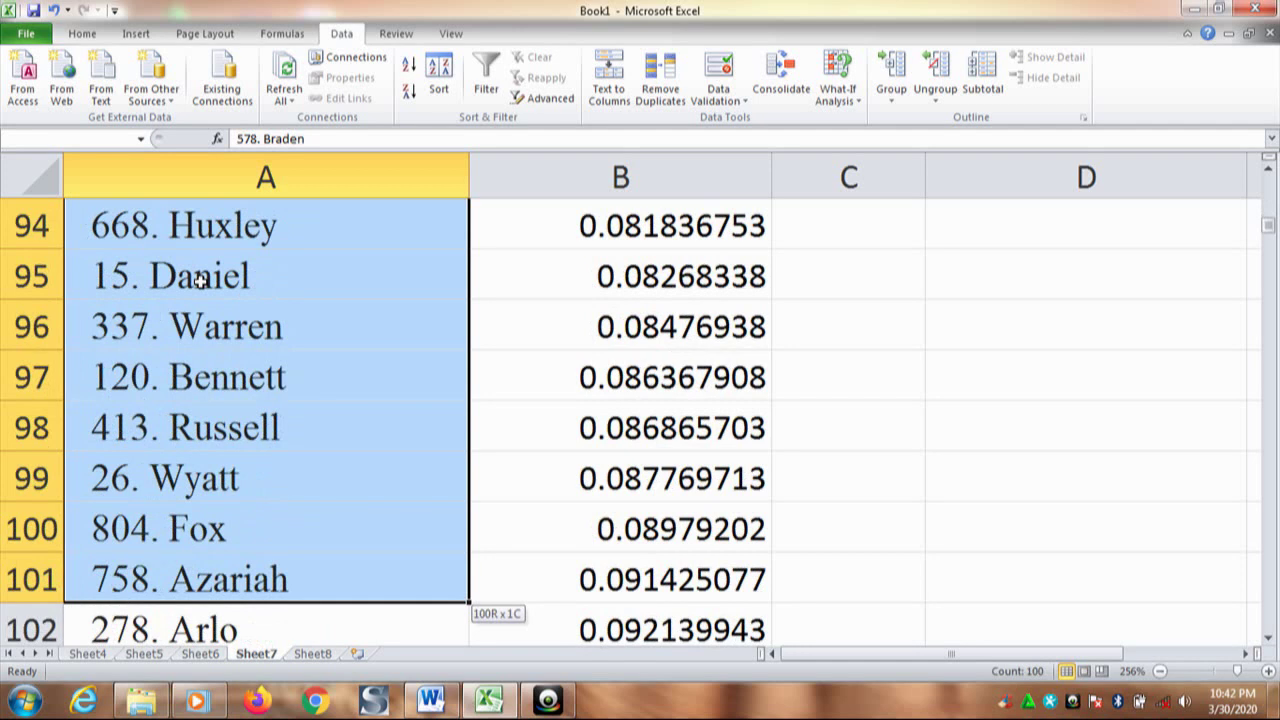
{"action": "key", "text": "ctrl+c"}
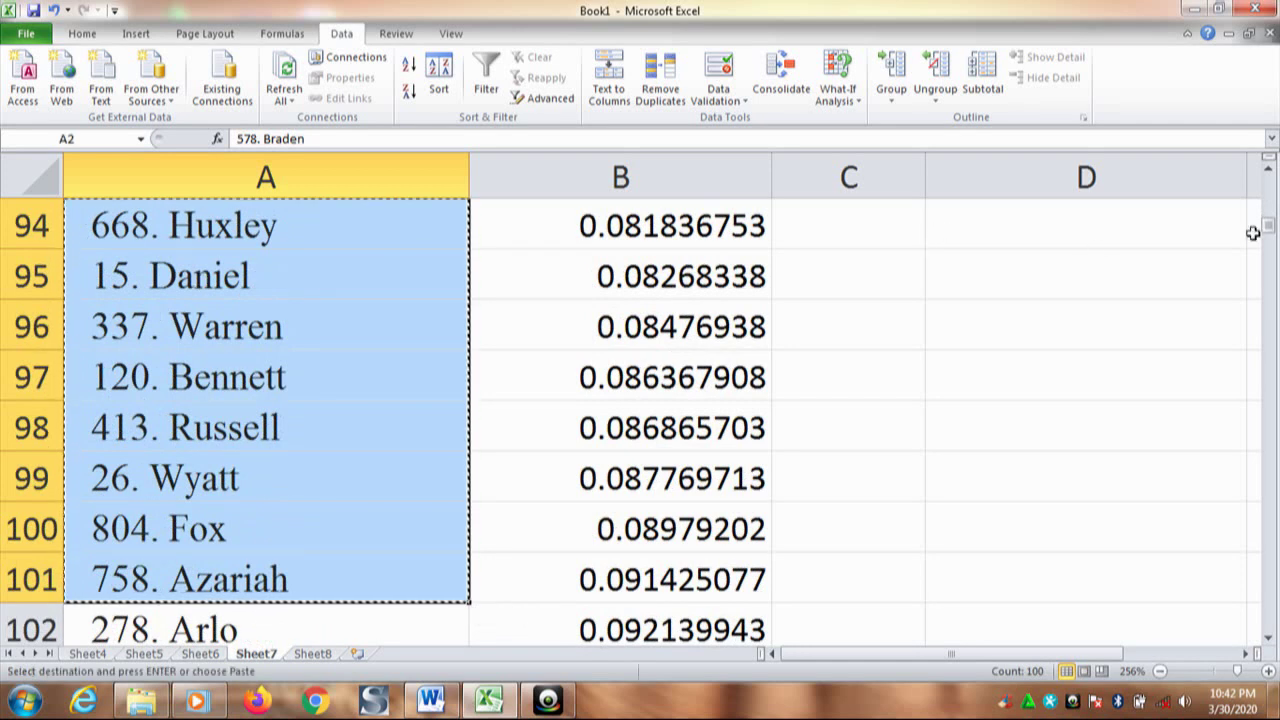
- Paste the 100 copied names into D2:D101 under 100 NAMES/SAMPLE, then zoom out to review
{"action": "left_click_drag", "start_coordinate": [1267, 226], "coordinate": [1267, 181]}
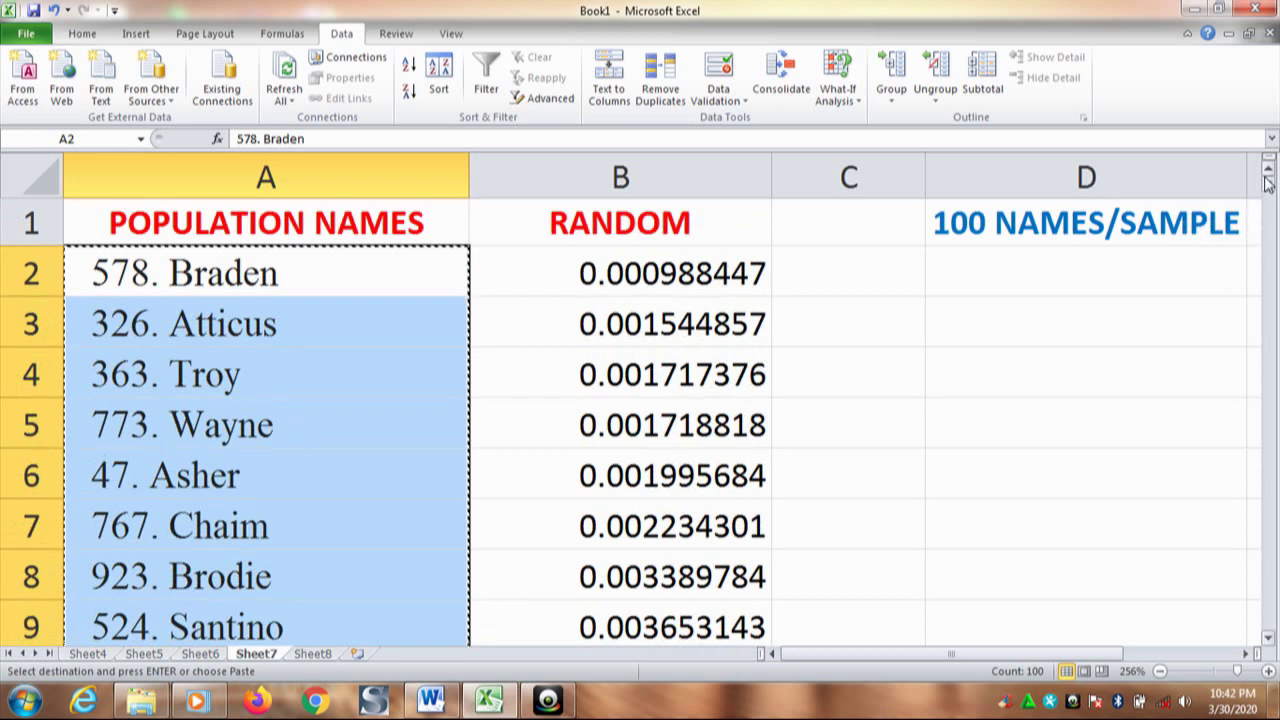
{"action": "left_click", "coordinate": [1036, 267]}
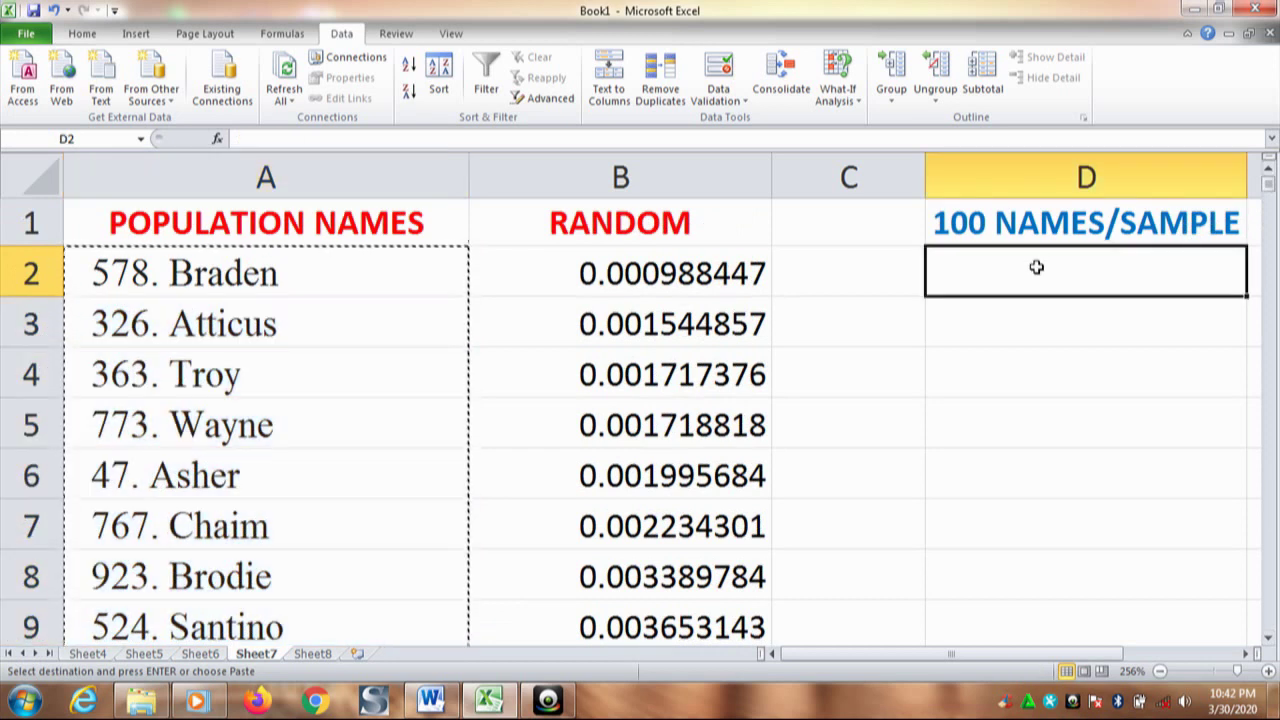
{"action": "key", "text": "ctrl+v"}
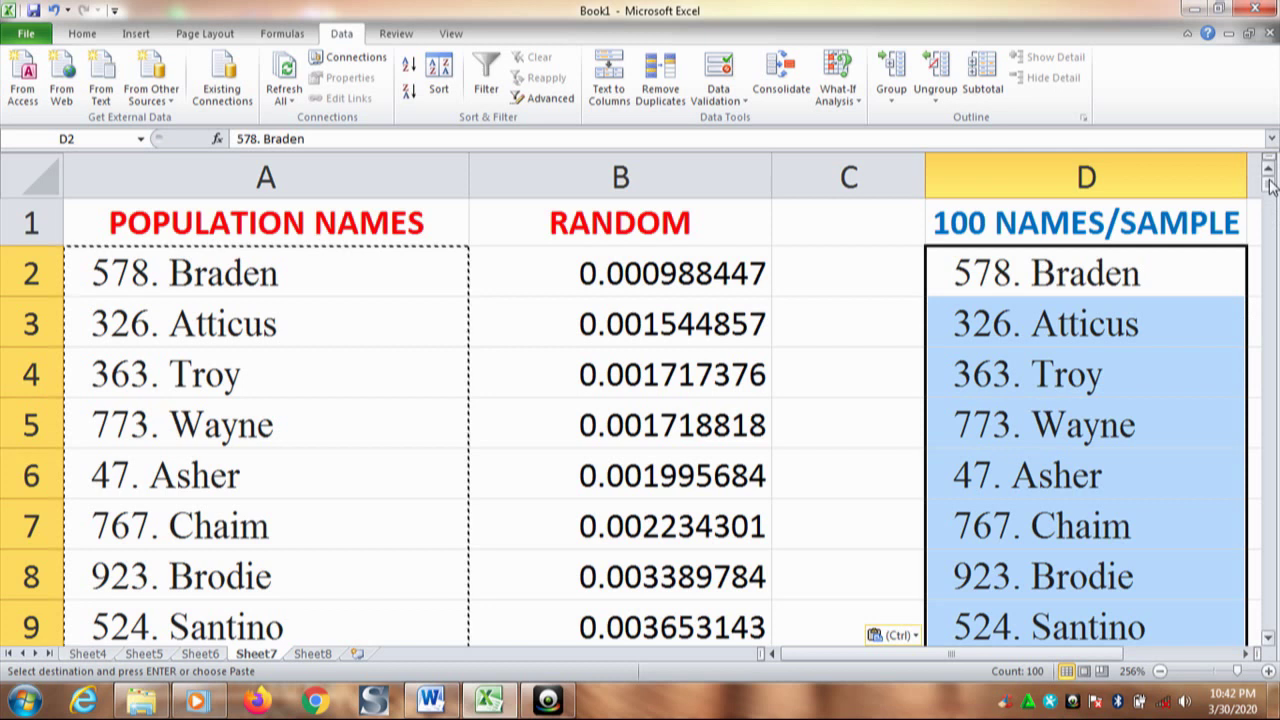
{"action": "mouse_move", "coordinate": [1266, 193]}
{"action": "left_mouse_down"}
{"action": "mouse_move", "coordinate": [1266, 263]}
{"action": "mouse_move", "coordinate": [1268, 191]}
{"action": "left_mouse_up"}
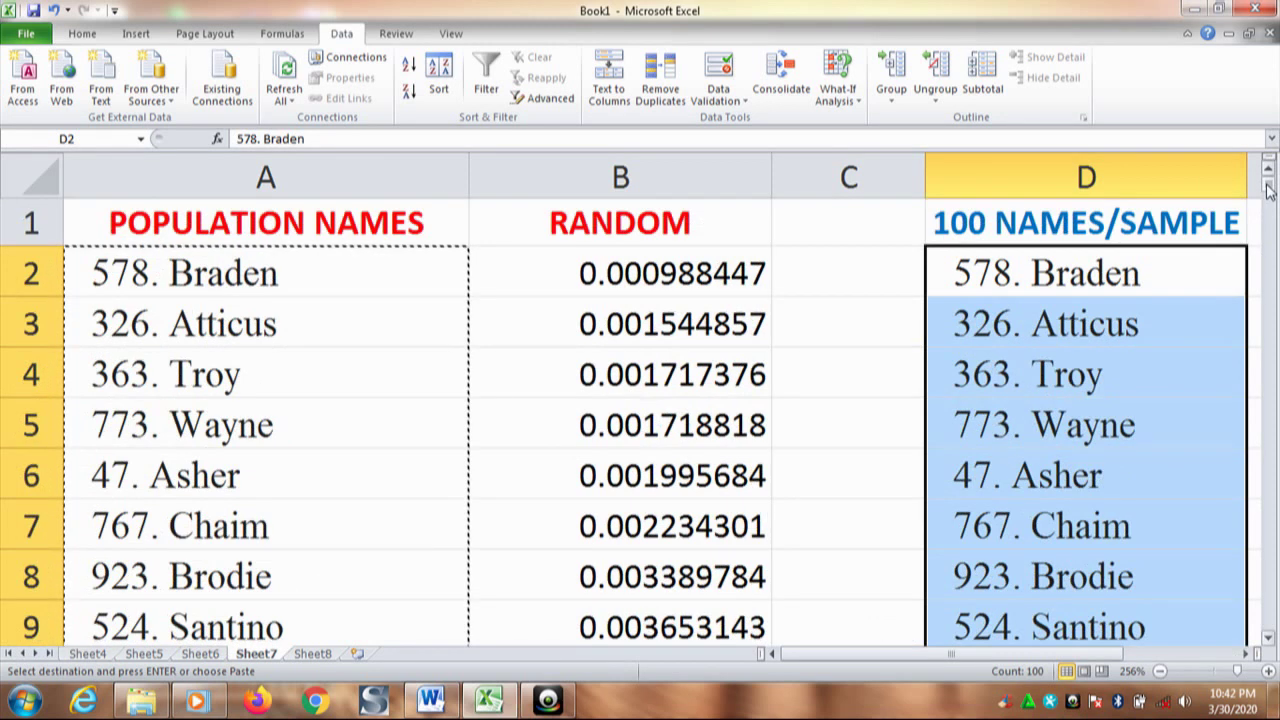
{"action": "mouse_move", "coordinate": [1267, 191]}
{"action": "left_mouse_down"}
{"action": "mouse_move", "coordinate": [1268, 300]}
{"action": "mouse_move", "coordinate": [1268, 195]}
{"action": "left_mouse_up"}
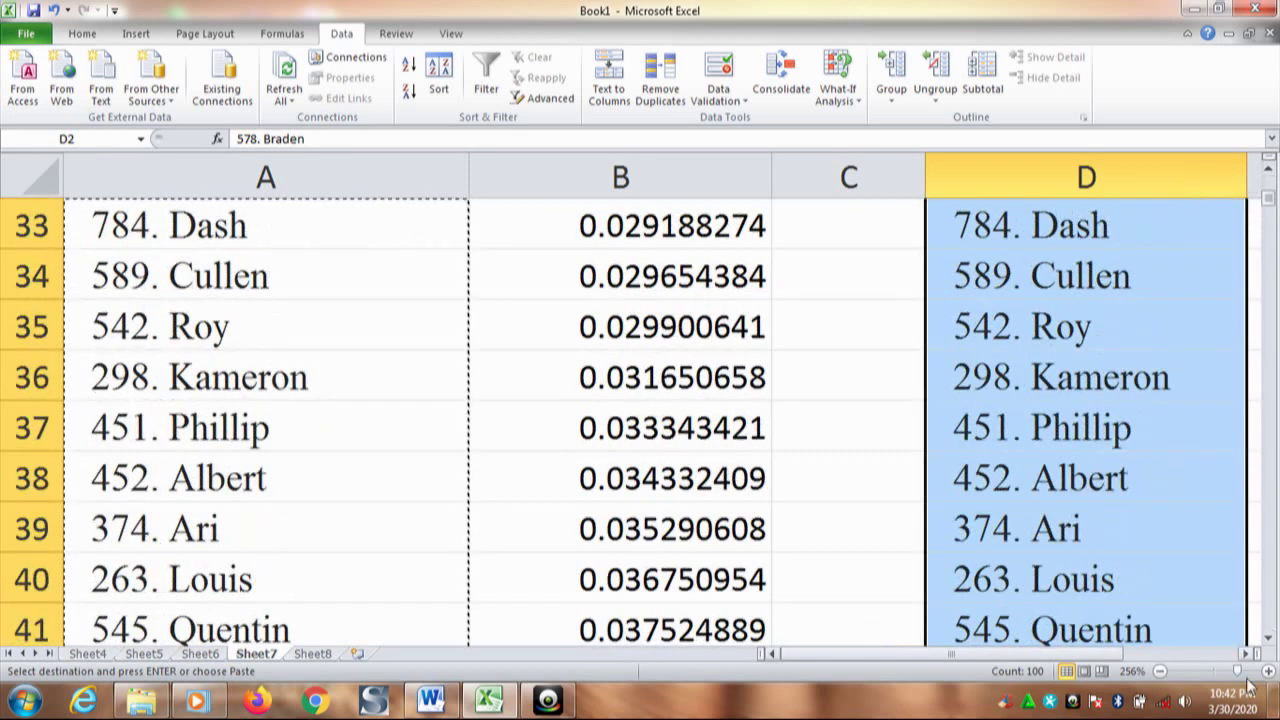
{"action": "mouse_move", "coordinate": [1238, 672]}
{"action": "left_mouse_down"}
{"action": "mouse_move", "coordinate": [1207, 678]}
{"action": "mouse_move", "coordinate": [1226, 676]}
{"action": "left_mouse_up"}
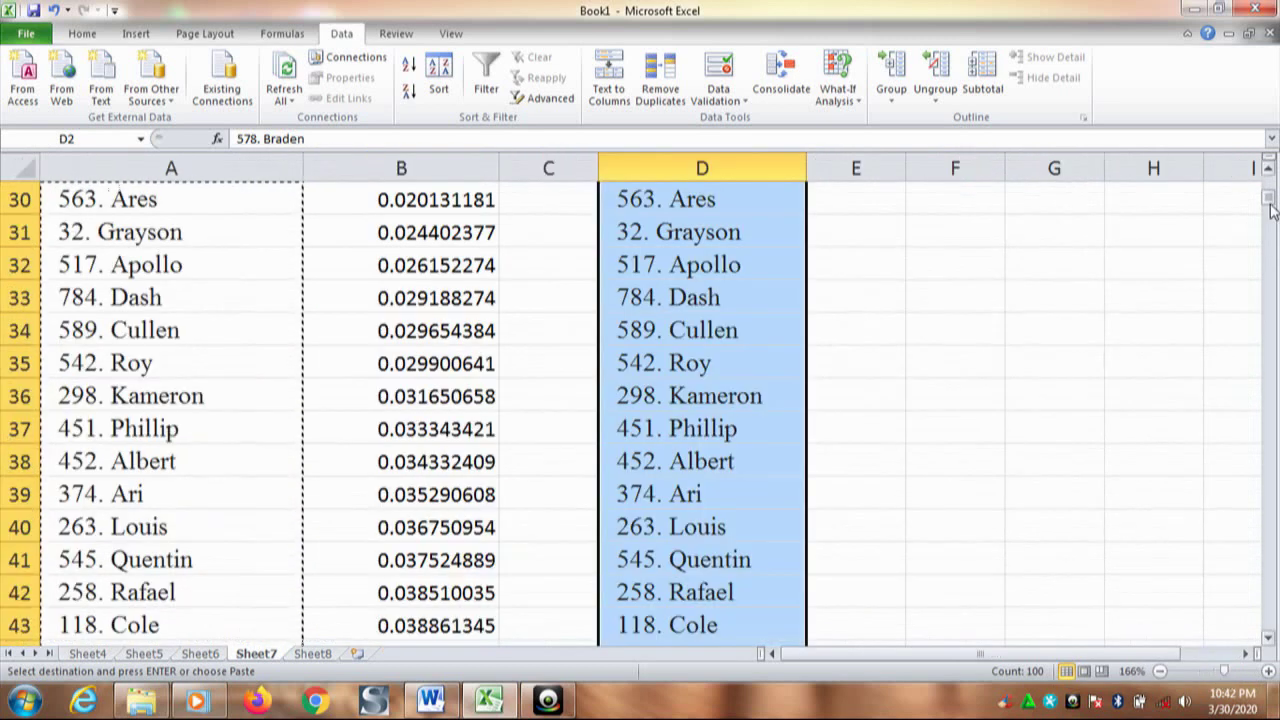
{"action": "left_click_drag", "start_coordinate": [1268, 198], "coordinate": [1270, 176]}
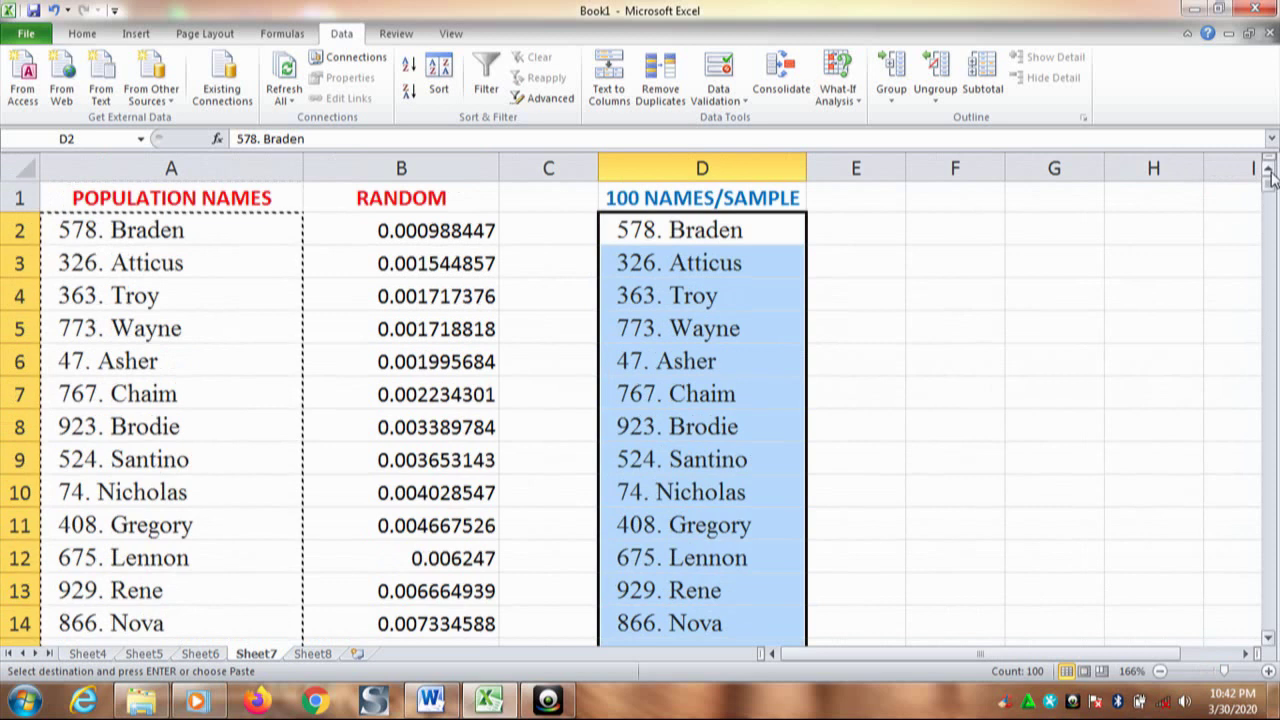